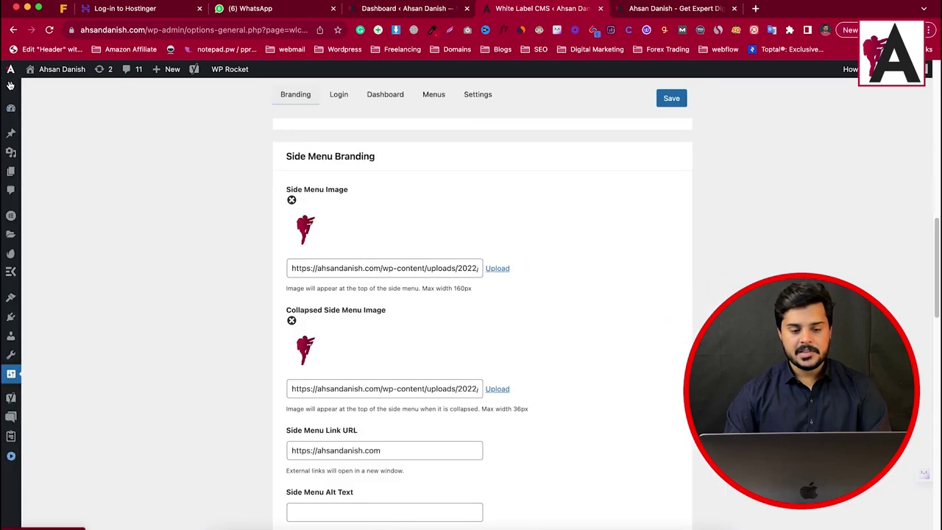
Step: Expand the collapsed admin side menu and open the Login settings of White Label CMS
{"action": "left_click", "coordinate": [11, 456]}
{"action": "scroll", "coordinate": [543, 477], "scroll_direction": "down", "scroll_amount": 10}
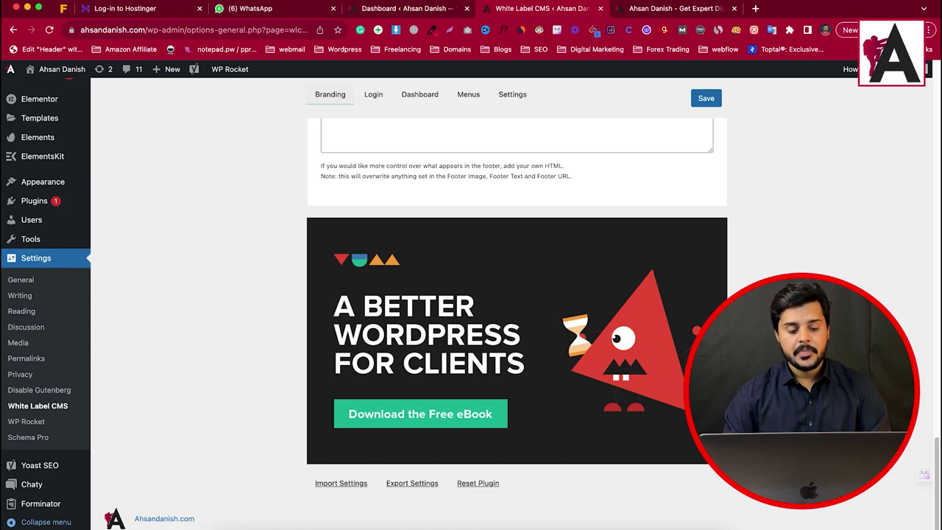
{"action": "scroll", "coordinate": [346, 500], "scroll_direction": "up", "scroll_amount": 15}
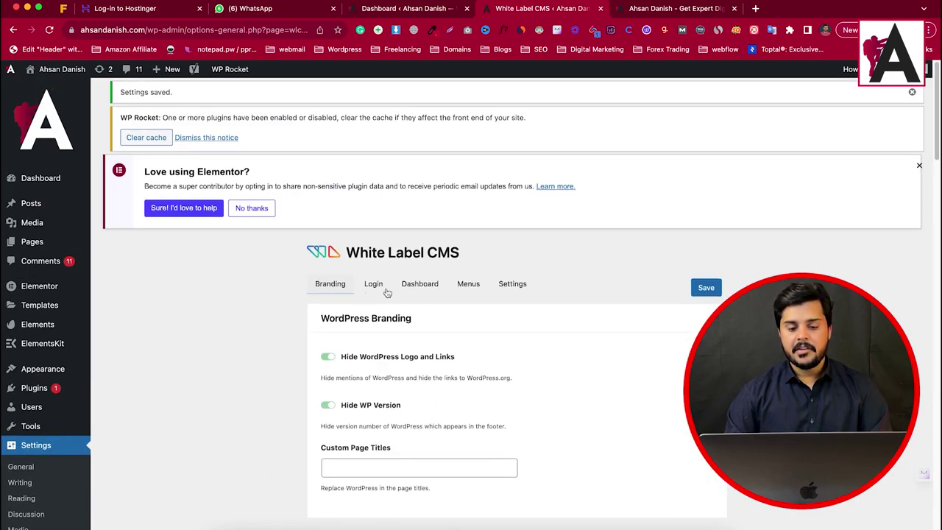
{"action": "left_click", "coordinate": [374, 285]}
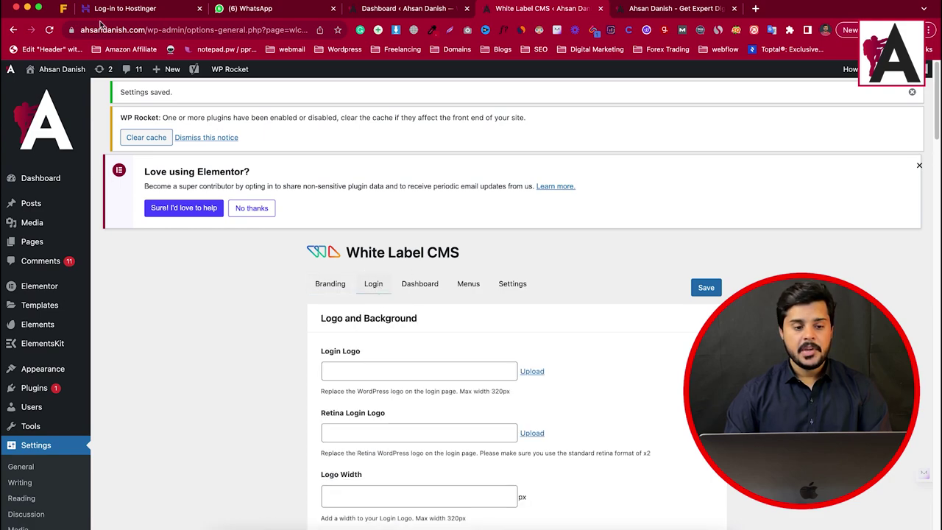
Step: Copy the site's wp-admin address and view the default login page in a new Incognito window
{"action": "left_click_drag", "start_coordinate": [182, 29], "coordinate": [80, 30]}
{"action": "key", "text": "super+c"}
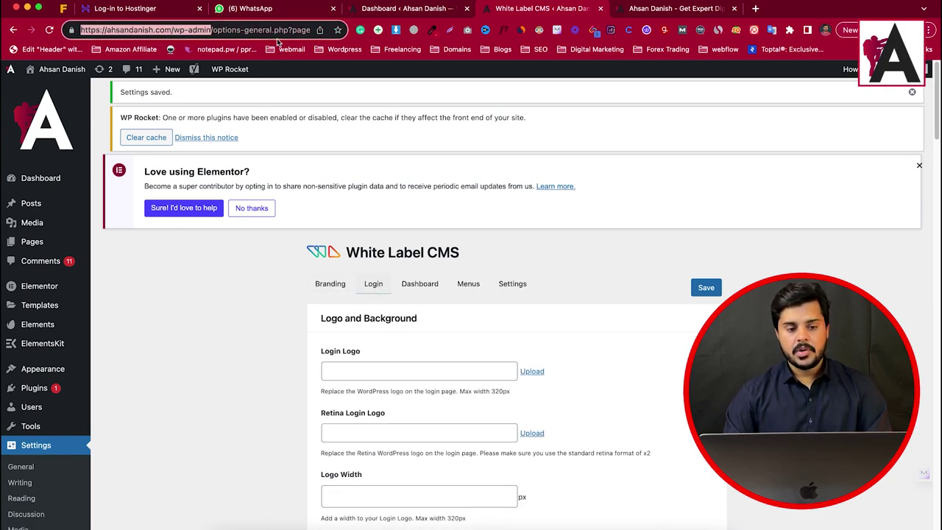
{"action": "left_click", "coordinate": [929, 30]}
{"action": "left_click", "coordinate": [780, 99]}
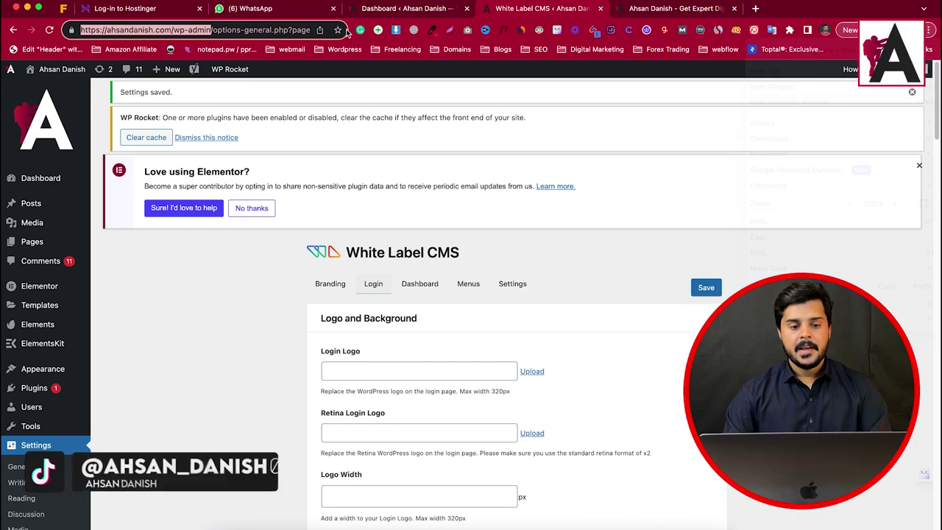
{"action": "key", "text": "super+v"}
{"action": "key", "text": "super+a"}
{"action": "type", "text": "v"}
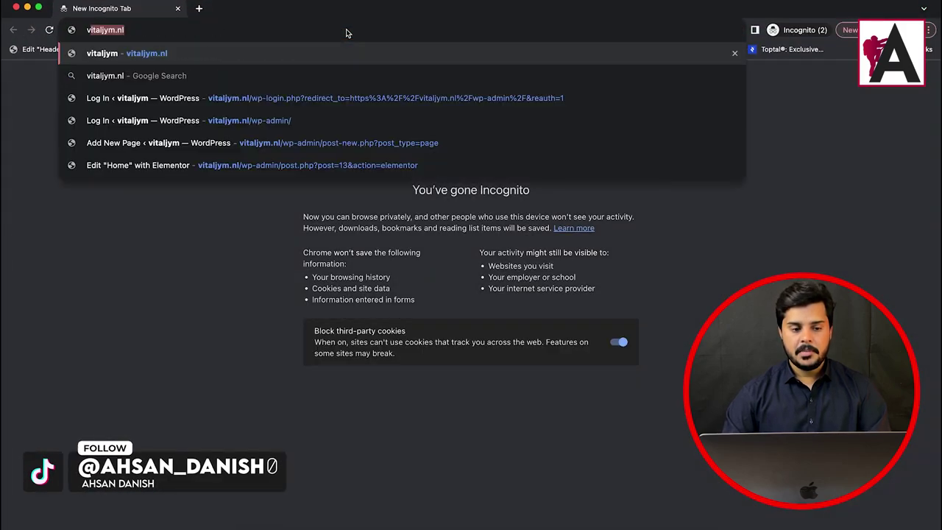
{"action": "key", "text": "BackSpace"}
{"action": "key", "text": "BackSpace"}
{"action": "key", "text": "super+v"}
{"action": "key", "text": "Return"}
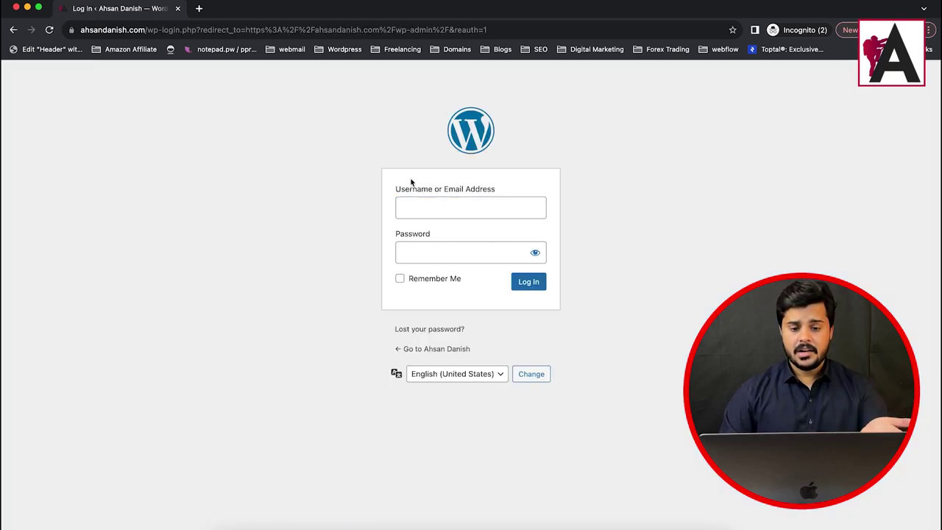
{"action": "left_click", "coordinate": [28, 7]}
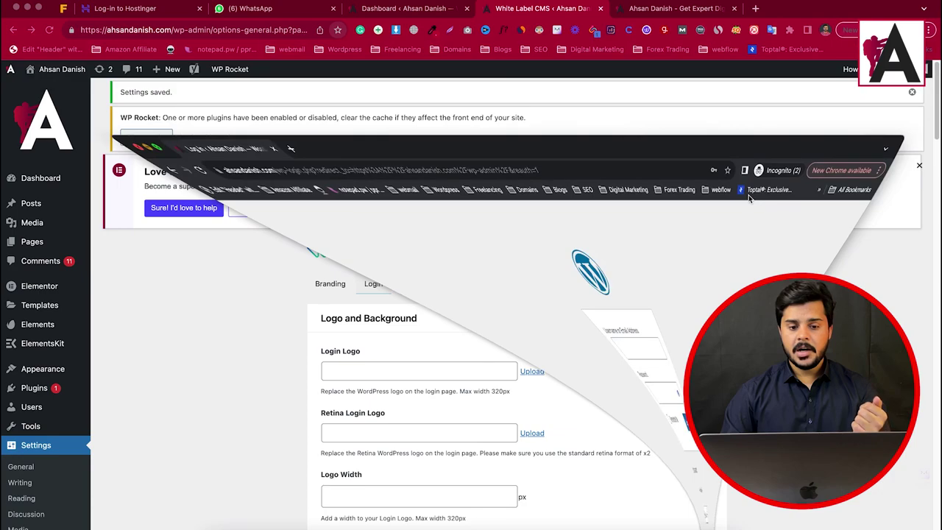
Step: Set the Login Logo to the red climber logo with the black letter A from the media library
{"action": "scroll", "coordinate": [344, 221], "scroll_direction": "down", "scroll_amount": 5}
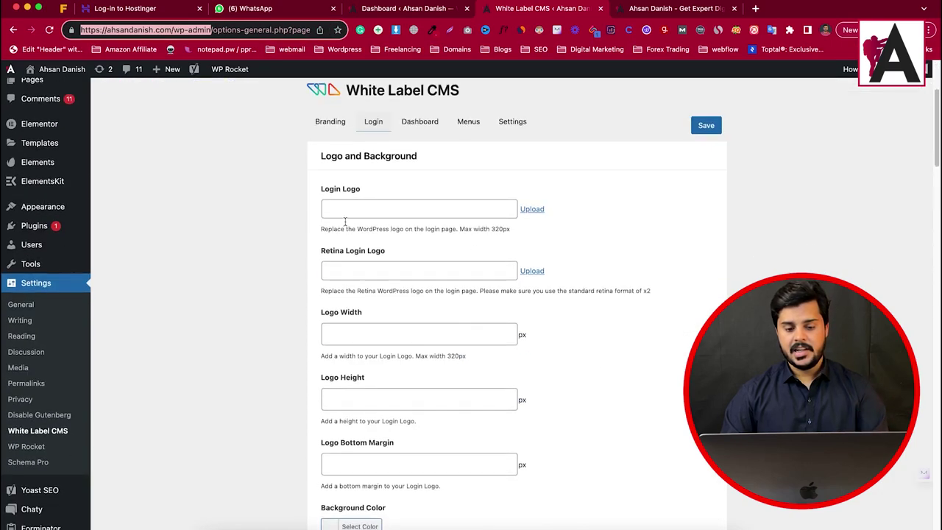
{"action": "left_click", "coordinate": [532, 210]}
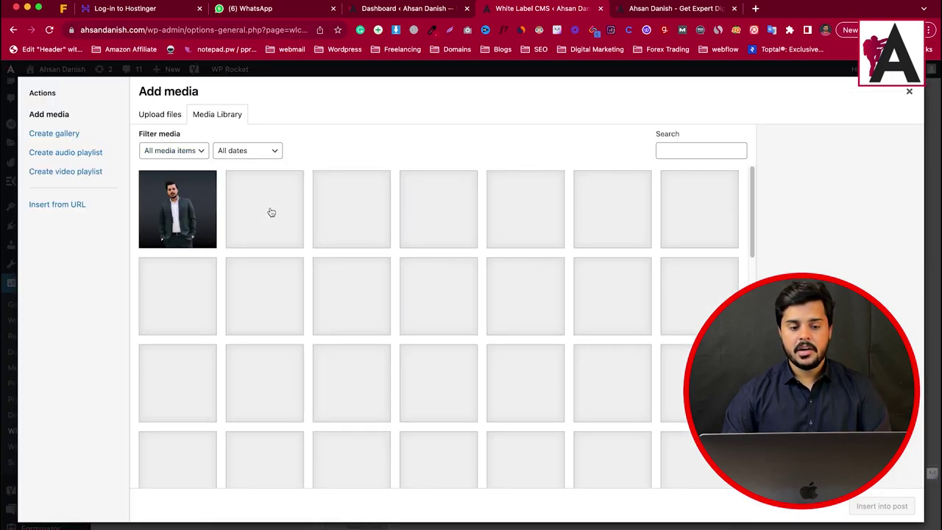
{"action": "scroll", "coordinate": [500, 434], "scroll_direction": "down", "scroll_amount": 12}
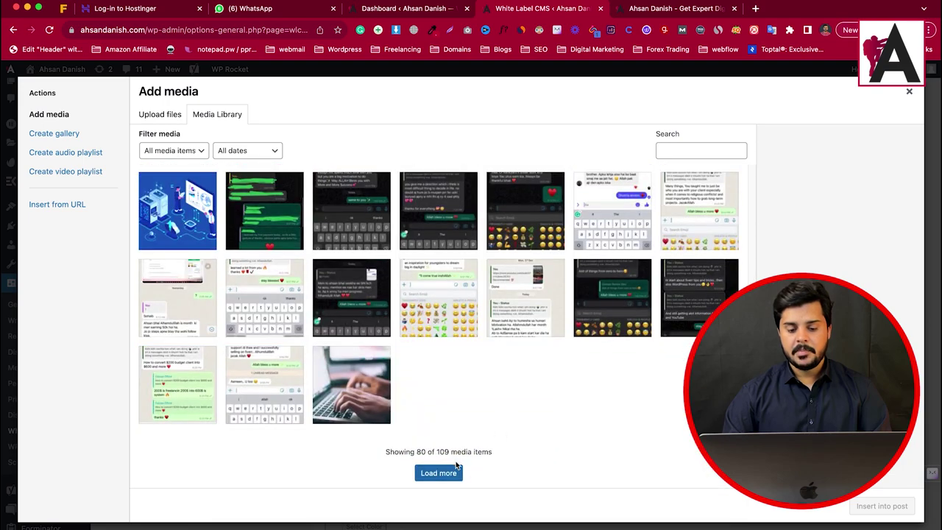
{"action": "left_click", "coordinate": [451, 472]}
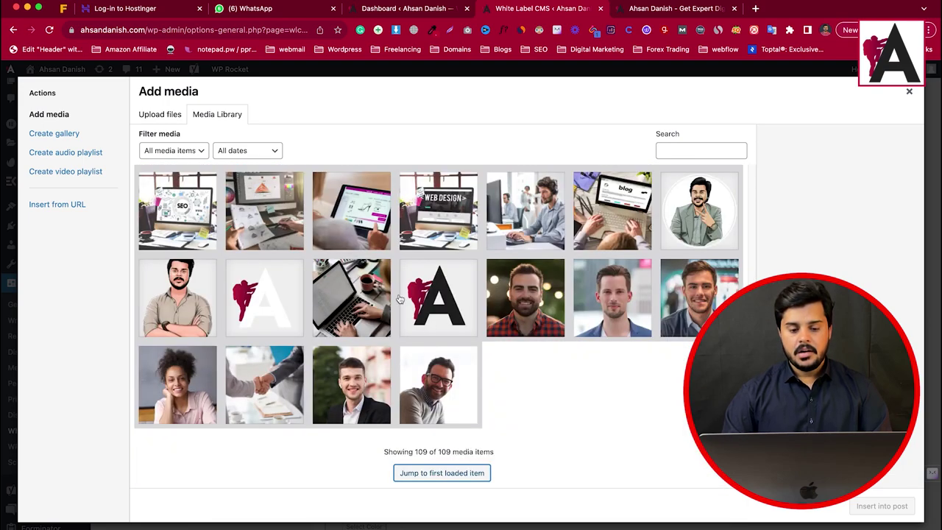
{"action": "left_click", "coordinate": [435, 298]}
{"action": "left_click", "coordinate": [893, 501]}
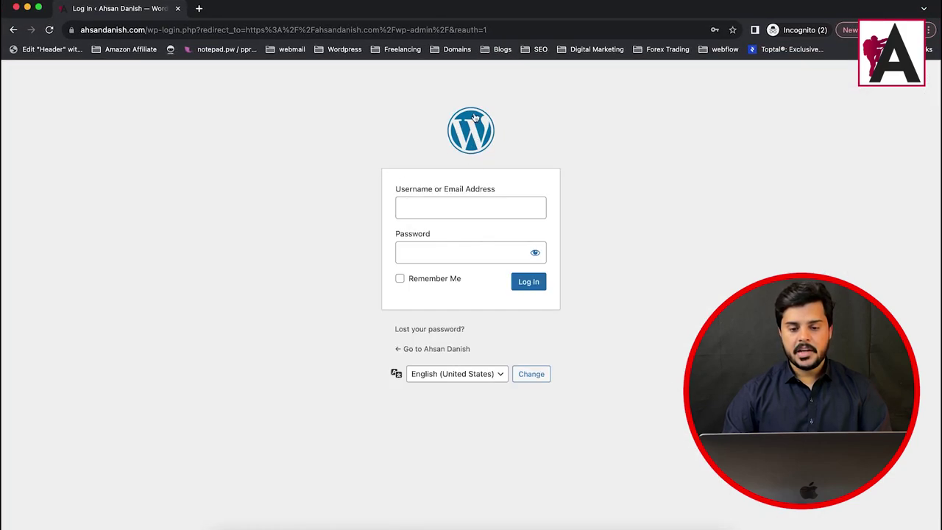
Step: Return to the White Label CMS settings and set the Retina Login Logo to the same black-lettered A logo
{"action": "left_click", "coordinate": [16, 8]}
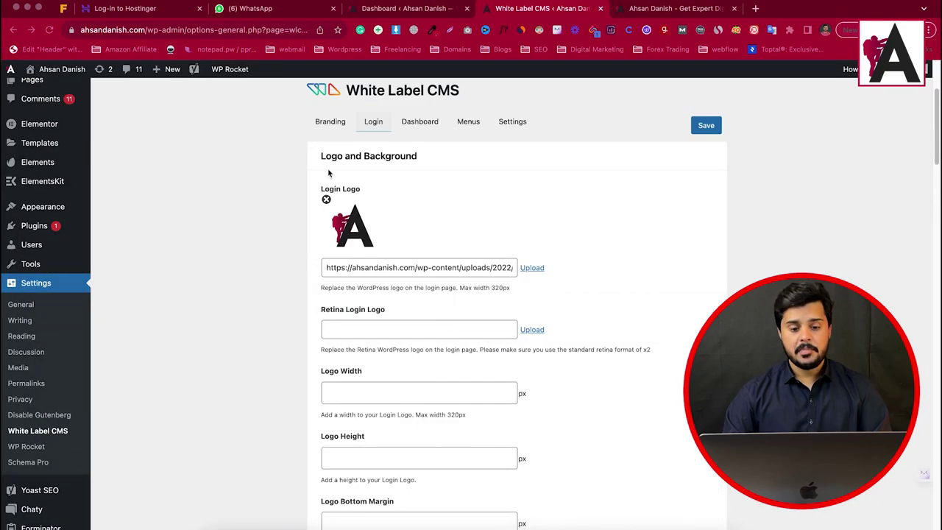
{"action": "left_click", "coordinate": [524, 329]}
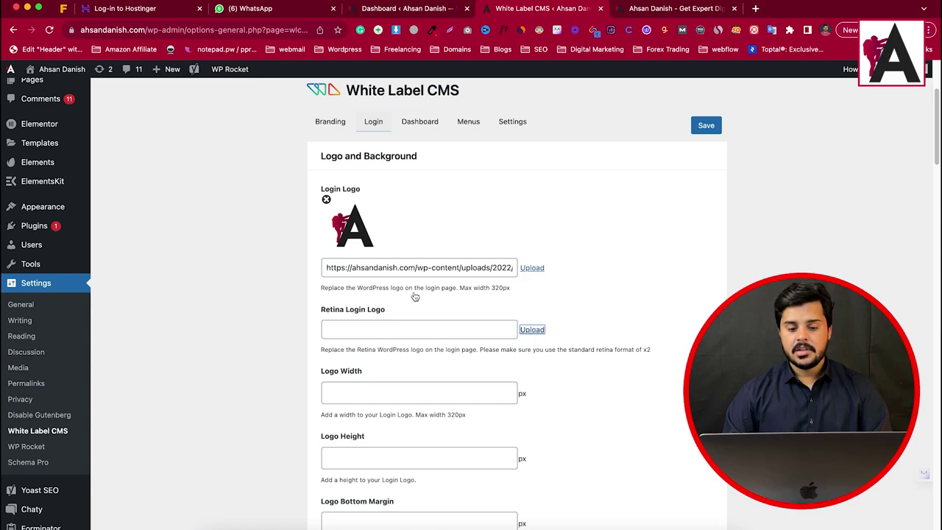
{"action": "left_click", "coordinate": [462, 303]}
{"action": "left_click", "coordinate": [882, 506]}
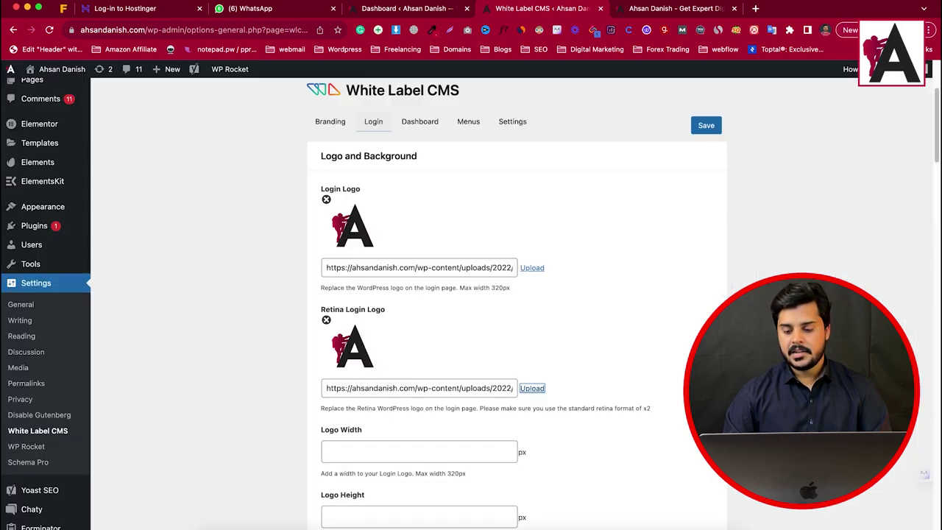
Step: Upload lock-screen.jpg from the Desktop and insert it as the login page's Background Image
{"action": "scroll", "coordinate": [369, 279], "scroll_direction": "down", "scroll_amount": 3}
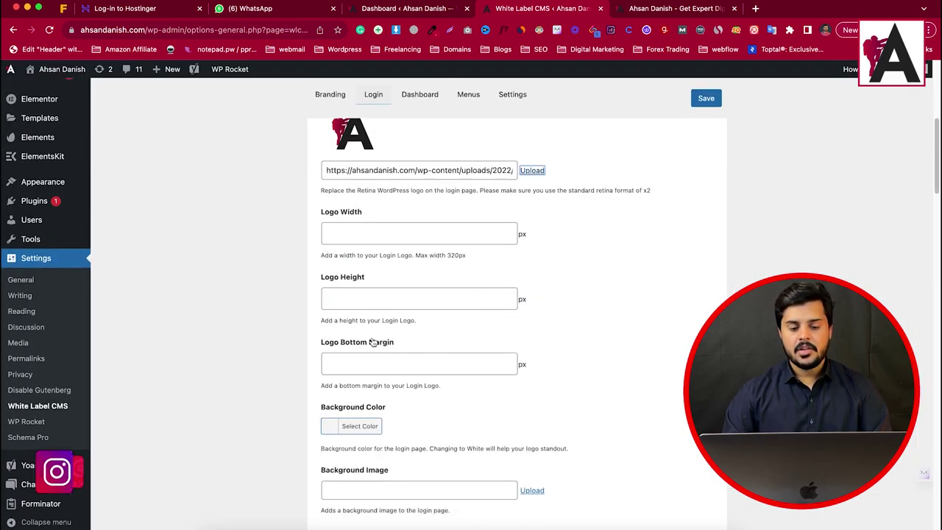
{"action": "scroll", "coordinate": [342, 309], "scroll_direction": "down", "scroll_amount": 3}
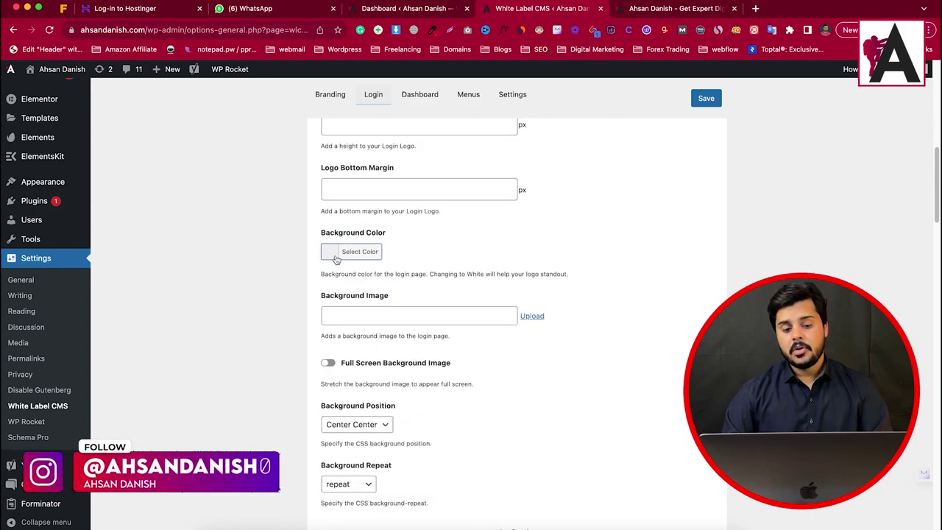
{"action": "left_click", "coordinate": [532, 316]}
{"action": "scroll", "coordinate": [346, 294], "scroll_direction": "up", "scroll_amount": 5}
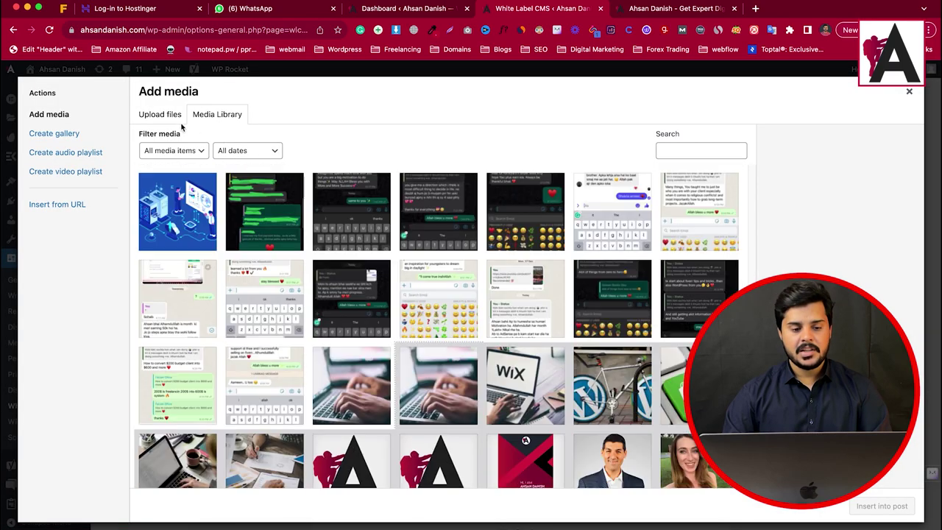
{"action": "left_click", "coordinate": [160, 114]}
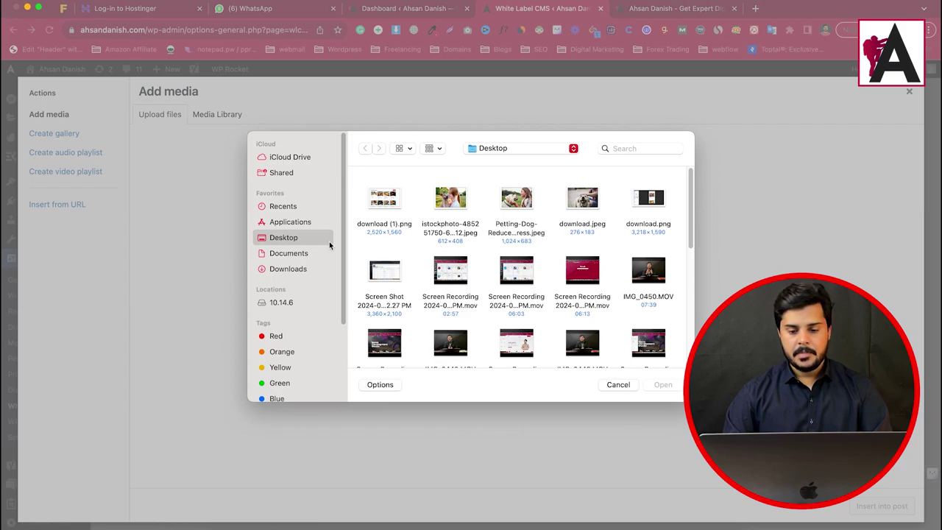
{"action": "scroll", "coordinate": [489, 277], "scroll_direction": "down", "scroll_amount": 10}
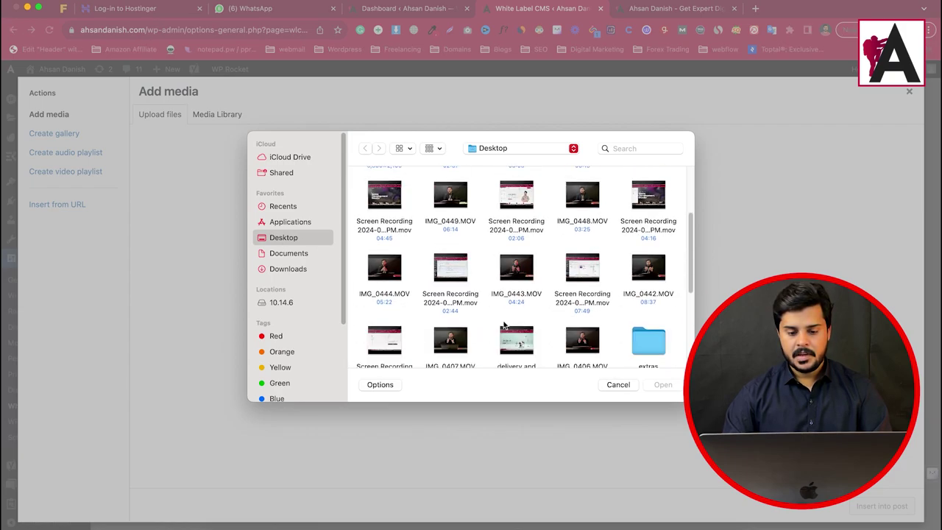
{"action": "double_click", "coordinate": [370, 314]}
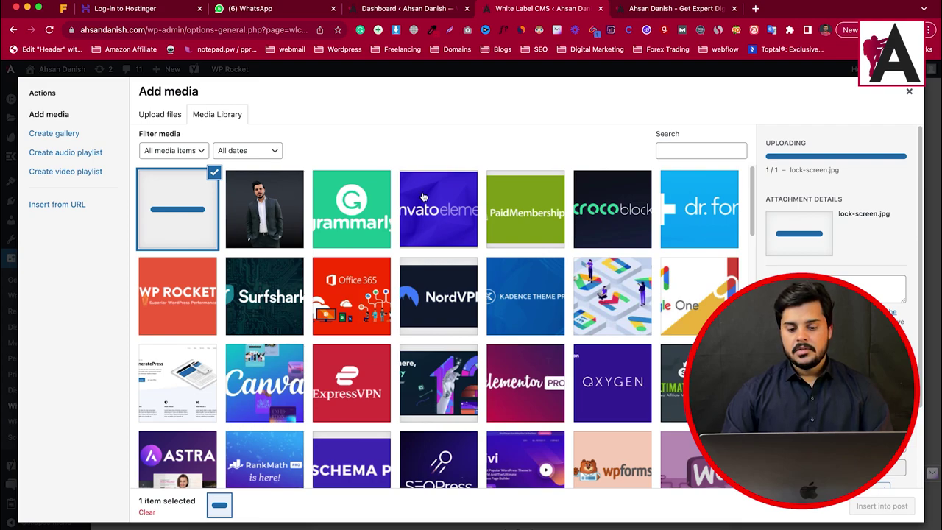
{"action": "left_click", "coordinate": [882, 505]}
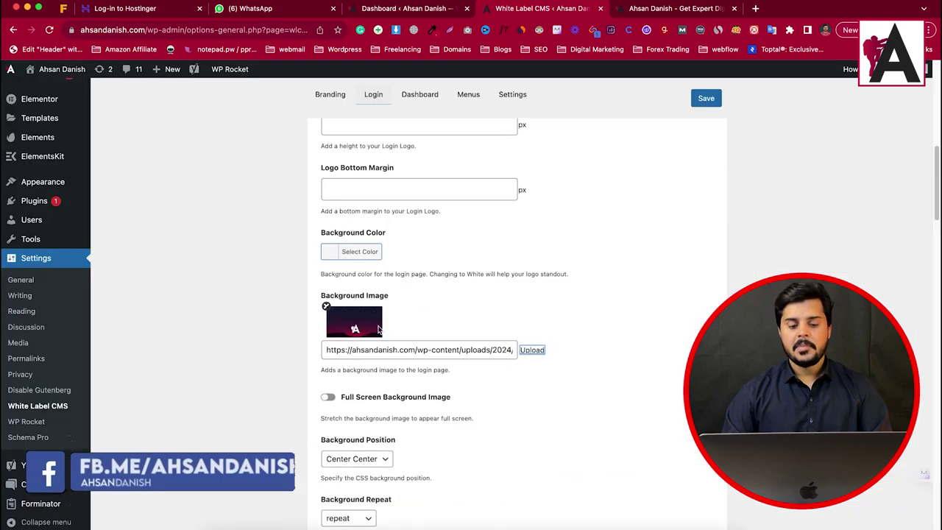
Step: Enable Full Screen Background Image and set Background Repeat to no-repeat
{"action": "scroll", "coordinate": [331, 310], "scroll_direction": "down", "scroll_amount": 4}
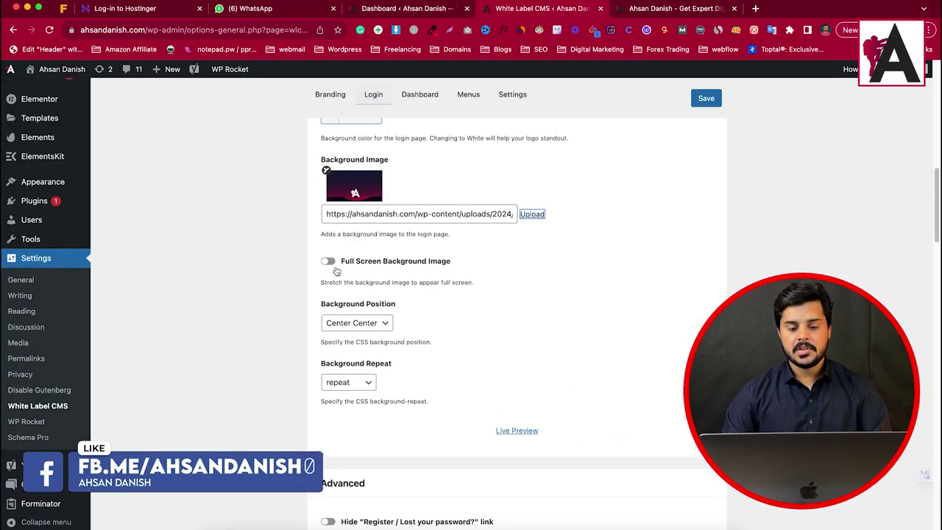
{"action": "left_click", "coordinate": [328, 262]}
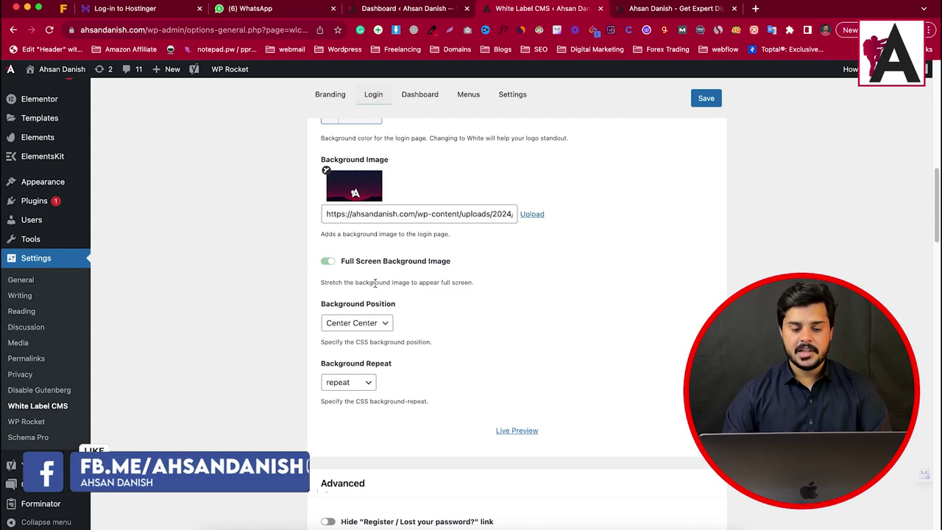
{"action": "scroll", "coordinate": [364, 332], "scroll_direction": "down", "scroll_amount": 3}
{"action": "scroll", "coordinate": [362, 332], "scroll_direction": "down", "scroll_amount": 3}
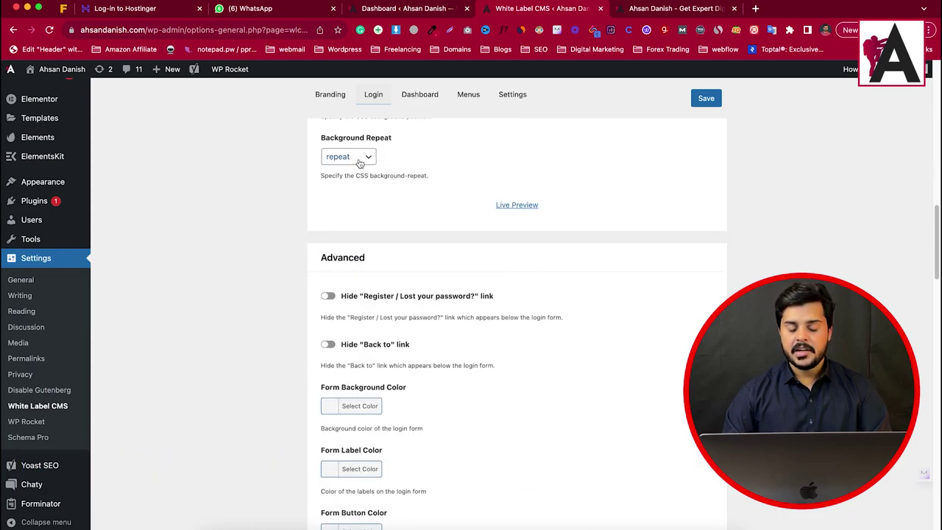
{"action": "left_click", "coordinate": [360, 162]}
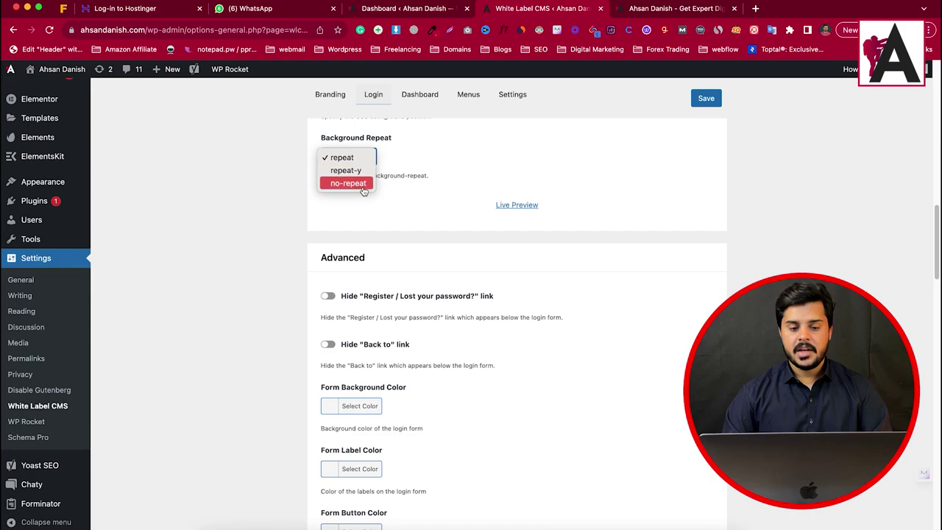
Step: Review the login page's logo and background options and save the settings
{"action": "scroll", "coordinate": [403, 194], "scroll_direction": "up", "scroll_amount": 5}
{"action": "scroll", "coordinate": [412, 221], "scroll_direction": "down", "scroll_amount": 5}
{"action": "scroll", "coordinate": [420, 250], "scroll_direction": "up", "scroll_amount": 10}
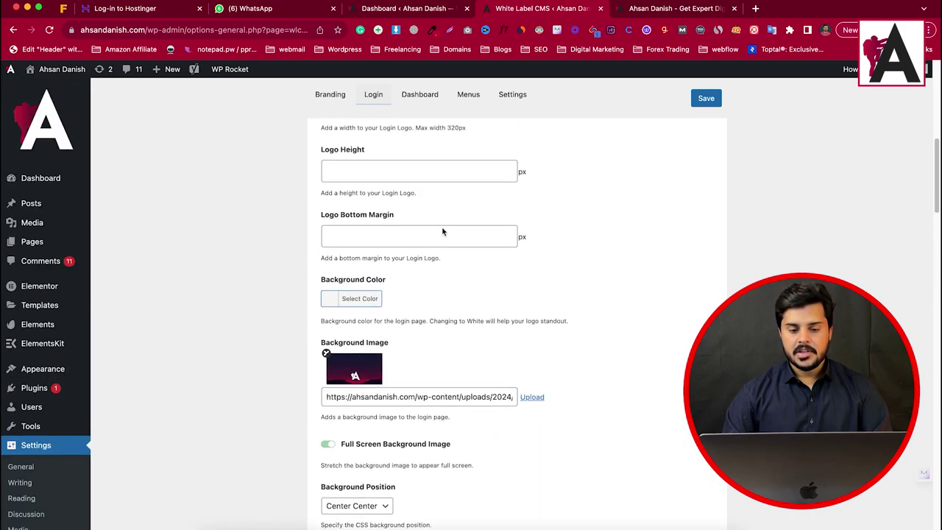
{"action": "scroll", "coordinate": [443, 232], "scroll_direction": "up", "scroll_amount": 5}
{"action": "left_click", "coordinate": [706, 98]}
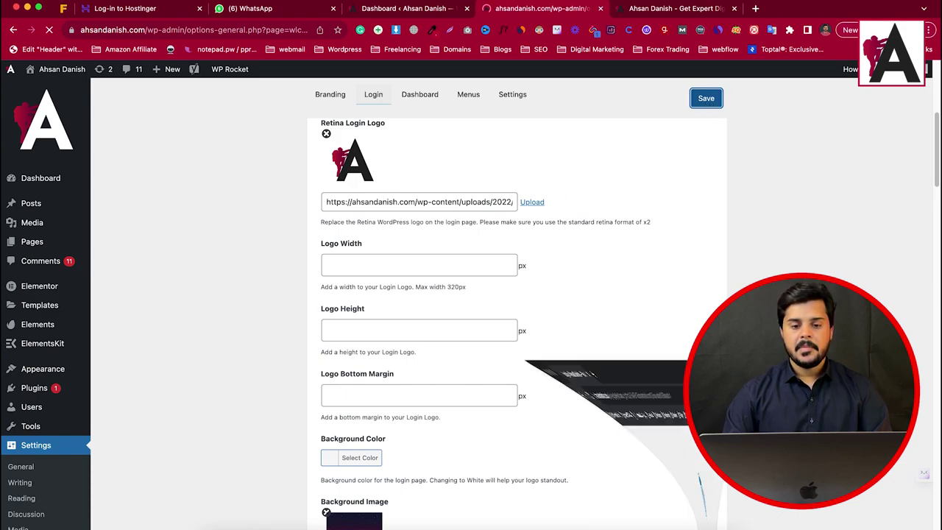
Step: Reload the login page in the Incognito window and check its custom logo and background
{"action": "key", "text": "super+grave"}
{"action": "left_click", "coordinate": [49, 31]}
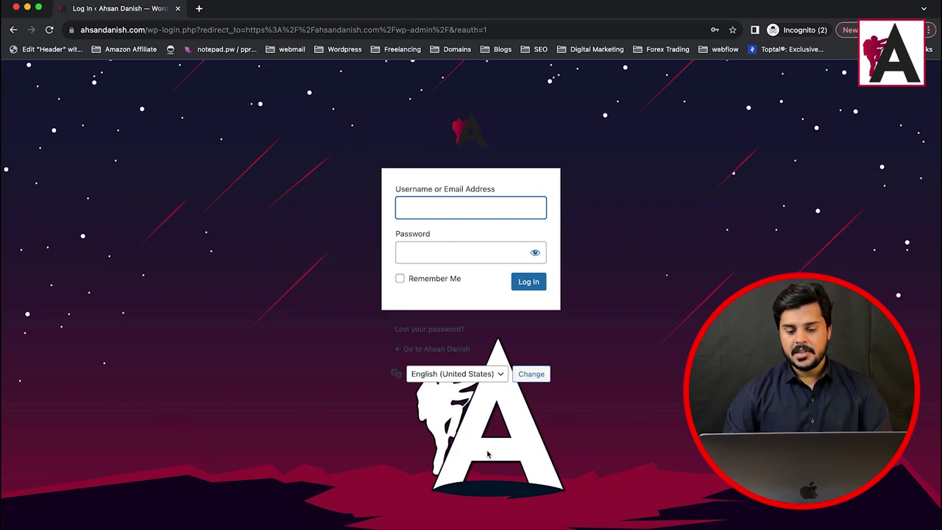
{"action": "left_click", "coordinate": [428, 125]}
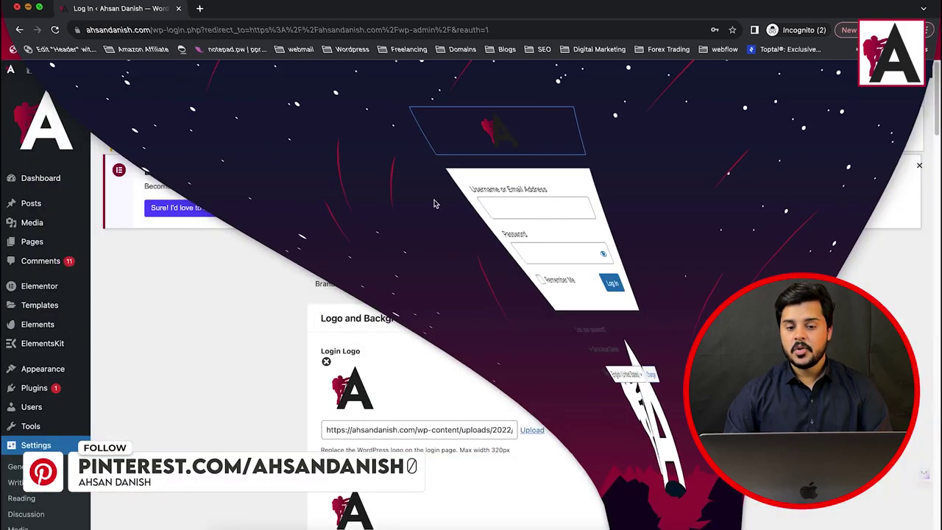
Step: Replace the Login Logo with the red climber logo with the white letter A from the media library
{"action": "scroll", "coordinate": [464, 353], "scroll_direction": "down", "scroll_amount": 5}
{"action": "scroll", "coordinate": [477, 327], "scroll_direction": "up", "scroll_amount": 4}
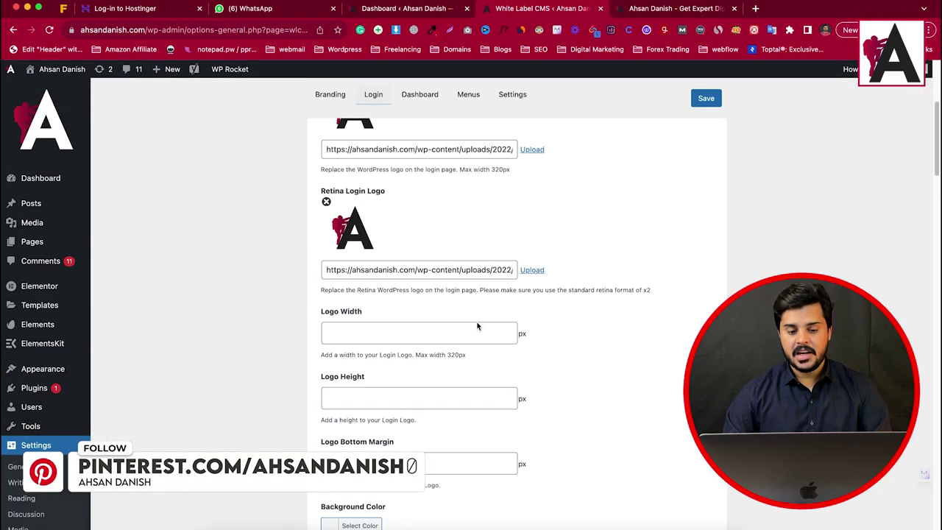
{"action": "left_click", "coordinate": [524, 163]}
{"action": "scroll", "coordinate": [374, 363], "scroll_direction": "down", "scroll_amount": 15}
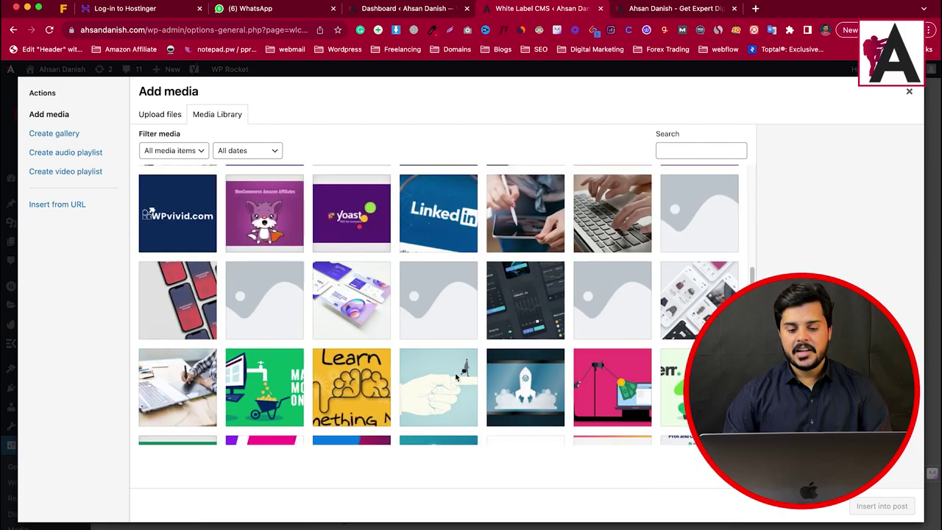
{"action": "left_click", "coordinate": [439, 472]}
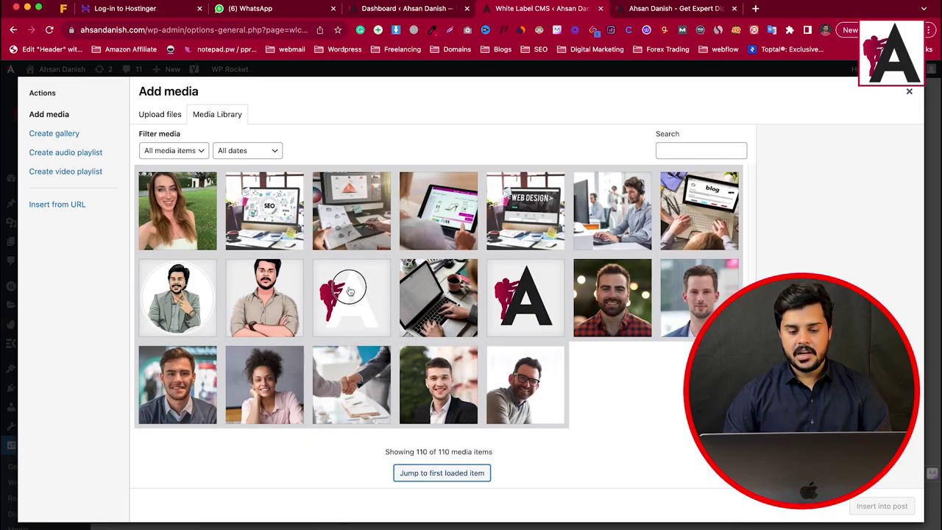
{"action": "left_click", "coordinate": [352, 295]}
{"action": "left_click", "coordinate": [909, 505]}
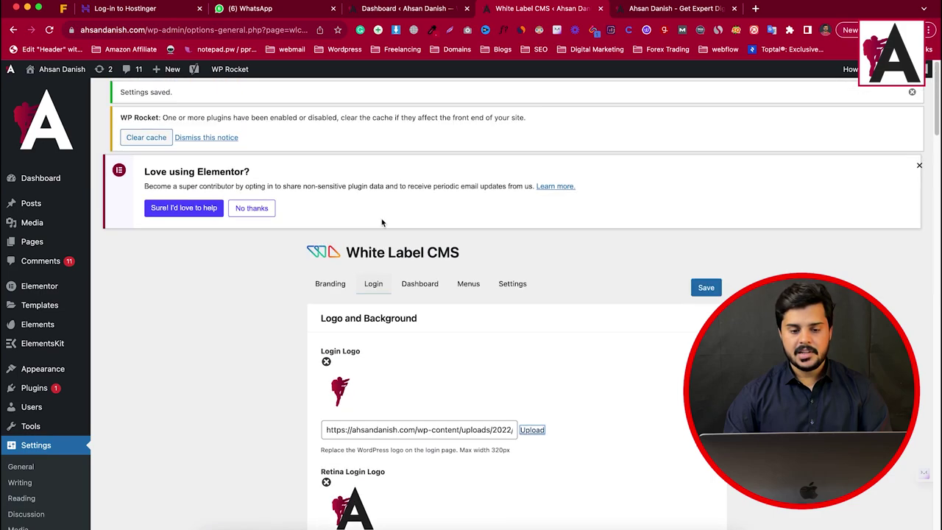
Step: Replace the Retina Login Logo with the red climber logo with the white letter A from the media library
{"action": "scroll", "coordinate": [407, 290], "scroll_direction": "down", "scroll_amount": 5}
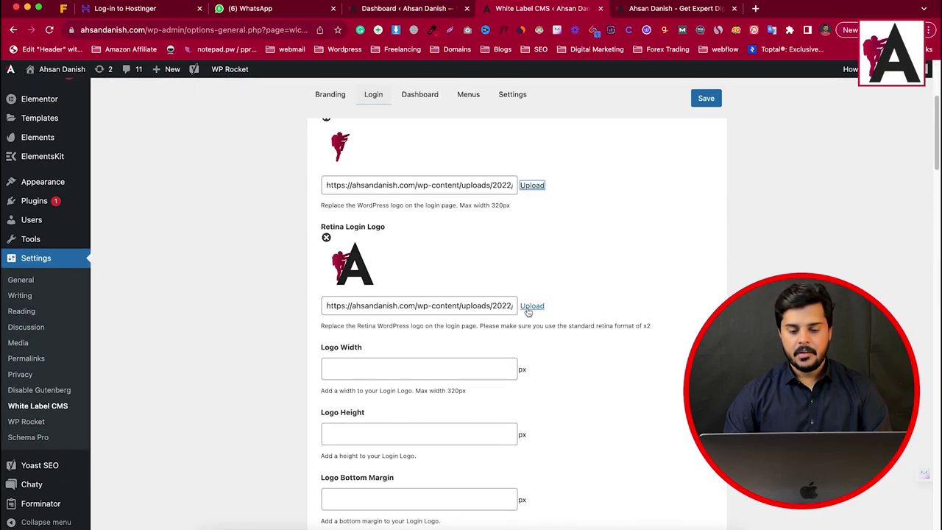
{"action": "left_click", "coordinate": [530, 306]}
{"action": "left_click", "coordinate": [367, 281]}
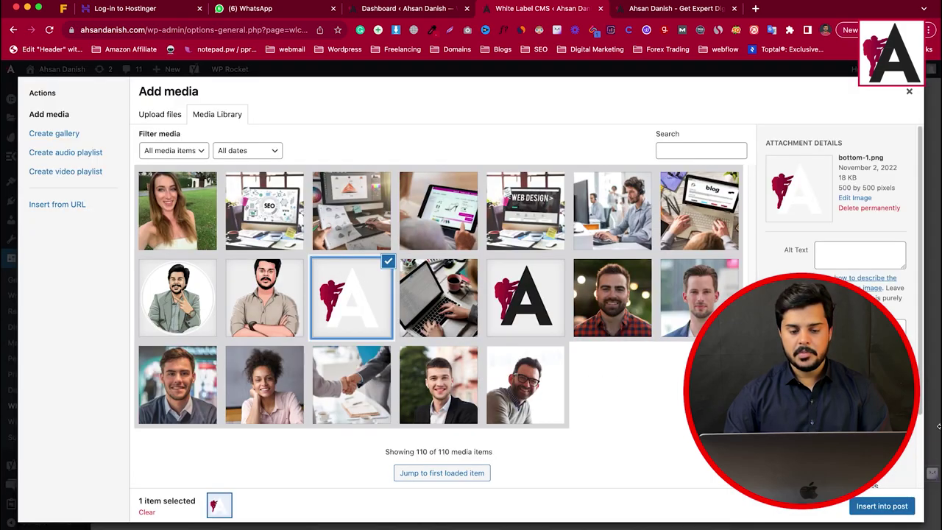
{"action": "left_click", "coordinate": [882, 506]}
Step: Review the Advanced login options for link visibility and form colors, and compare them with the login page in the Incognito window
{"action": "scroll", "coordinate": [461, 273], "scroll_direction": "down", "scroll_amount": 10}
{"action": "scroll", "coordinate": [434, 257], "scroll_direction": "up", "scroll_amount": 3}
{"action": "left_click_drag", "start_coordinate": [312, 198], "coordinate": [359, 195]}
{"action": "scroll", "coordinate": [413, 235], "scroll_direction": "down", "scroll_amount": 1}
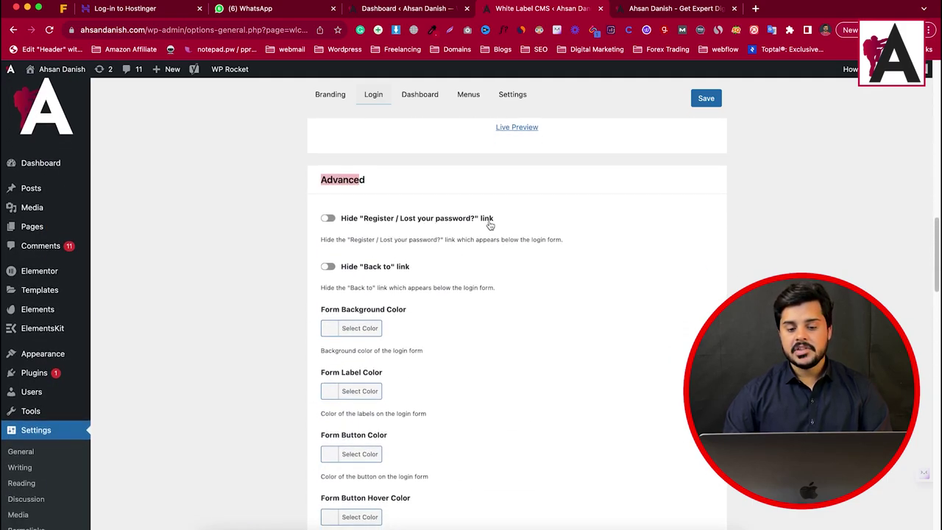
{"action": "key", "text": "super+grave"}
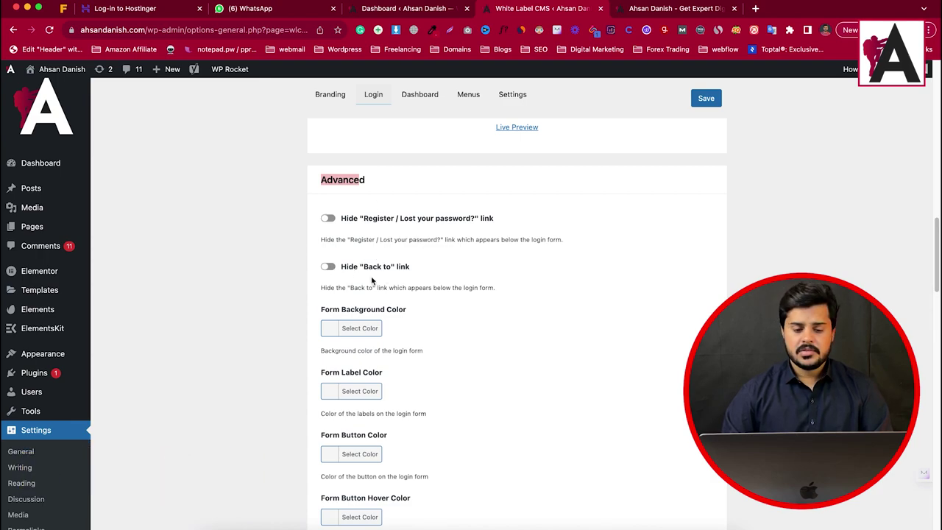
{"action": "scroll", "coordinate": [372, 279], "scroll_direction": "down", "scroll_amount": 2}
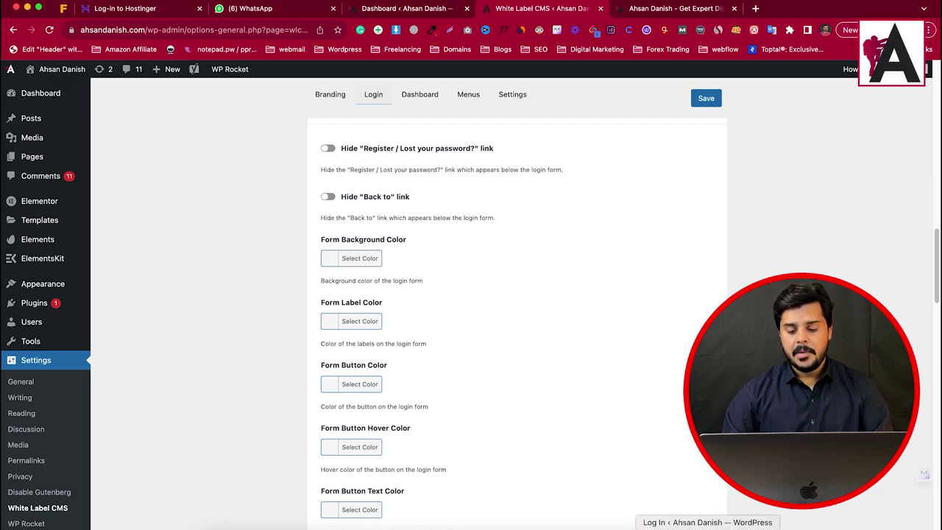
{"action": "left_click", "coordinate": [691, 529]}
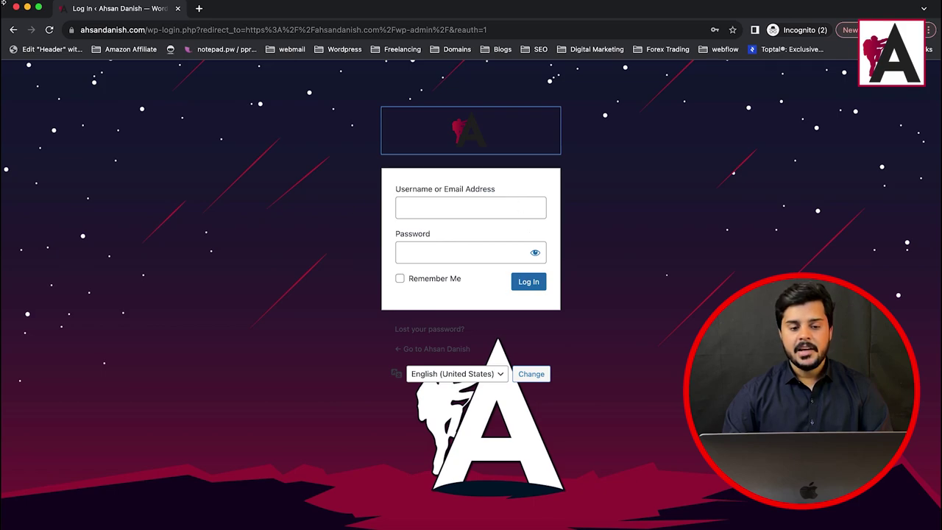
{"action": "left_click", "coordinate": [27, 7]}
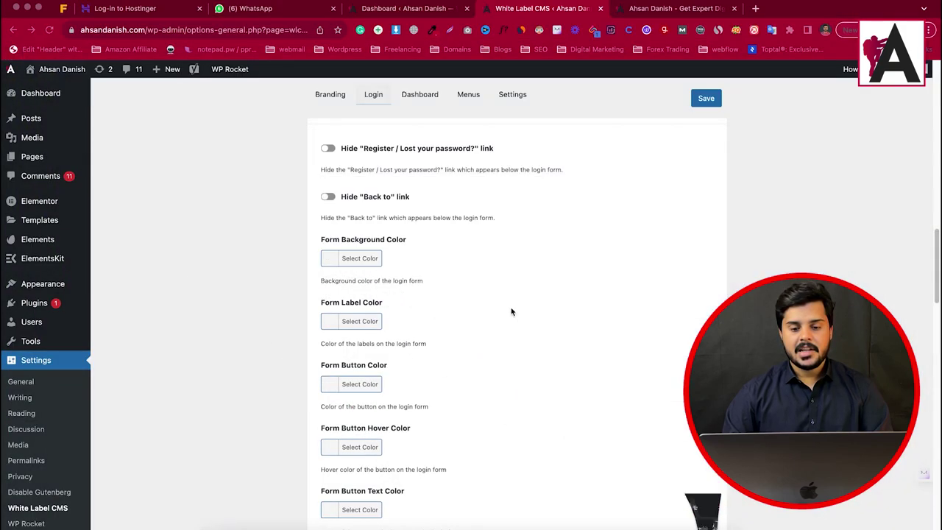
Step: Copy the brand red hex code from the color picker extension and set the Form Background Color to #c70038
{"action": "left_click", "coordinate": [332, 263]}
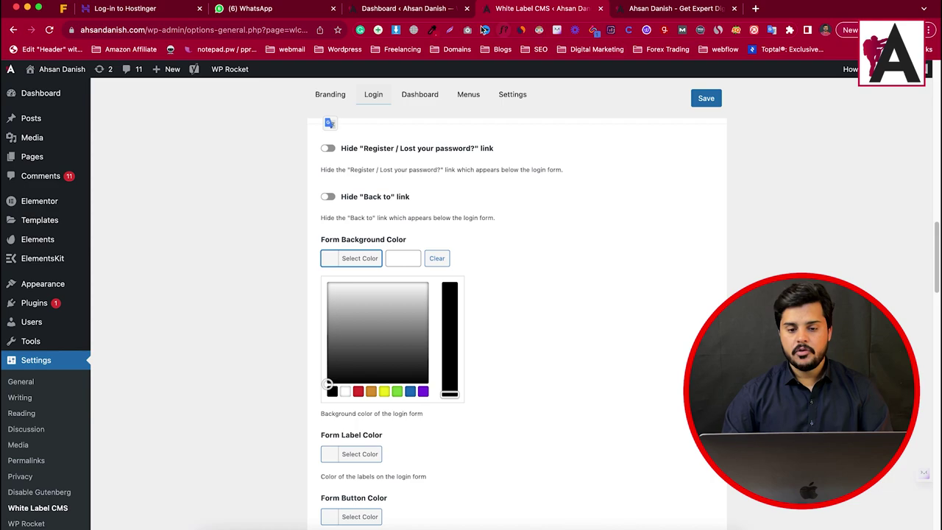
{"action": "left_click", "coordinate": [431, 29]}
{"action": "left_click", "coordinate": [368, 78]}
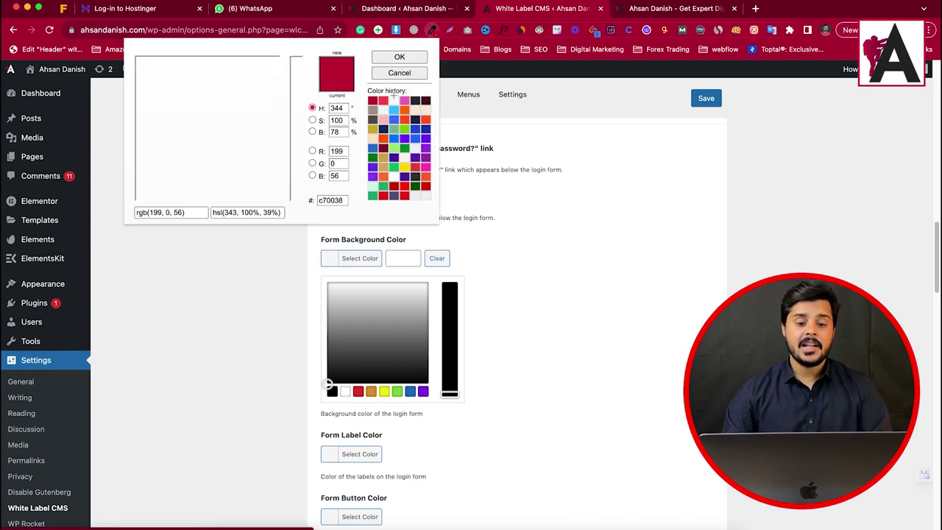
{"action": "left_click", "coordinate": [335, 199]}
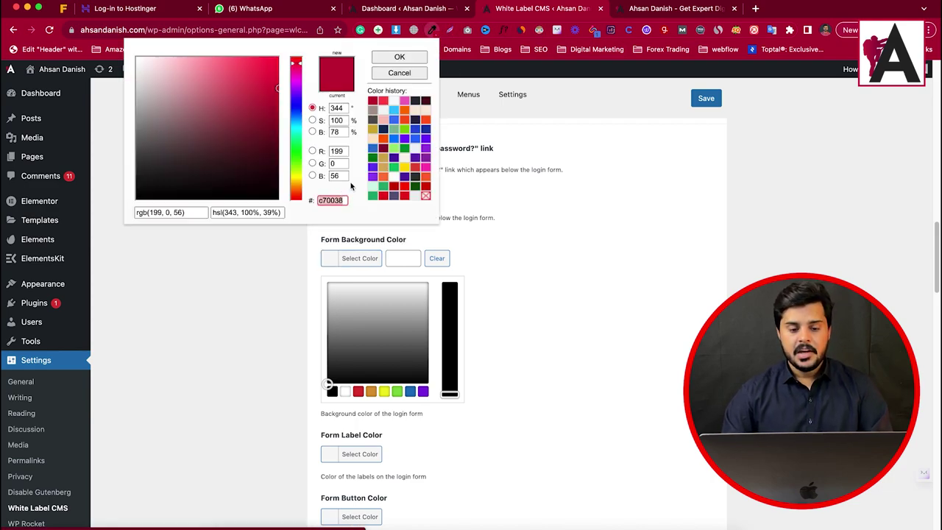
{"action": "key", "text": "Return"}
{"action": "left_click", "coordinate": [403, 258]}
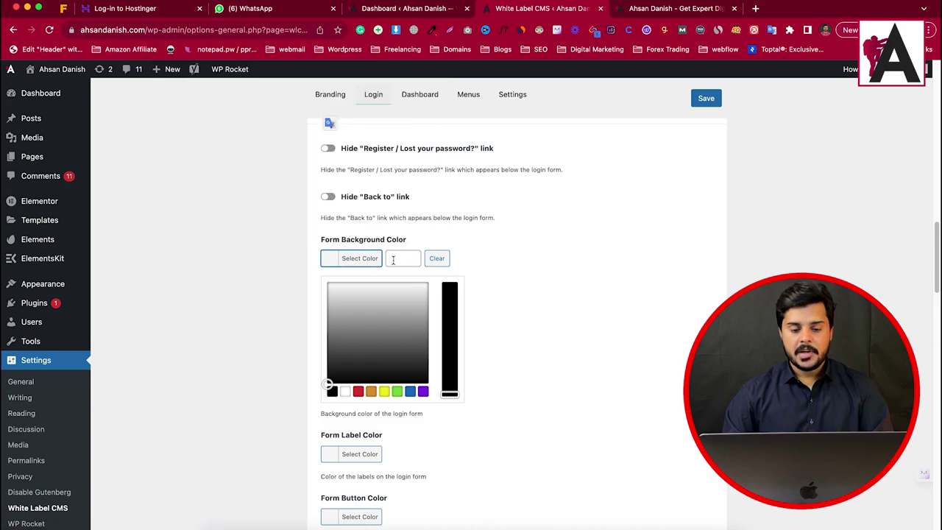
{"action": "type", "text": "#c70038"}
{"action": "left_click", "coordinate": [591, 309]}
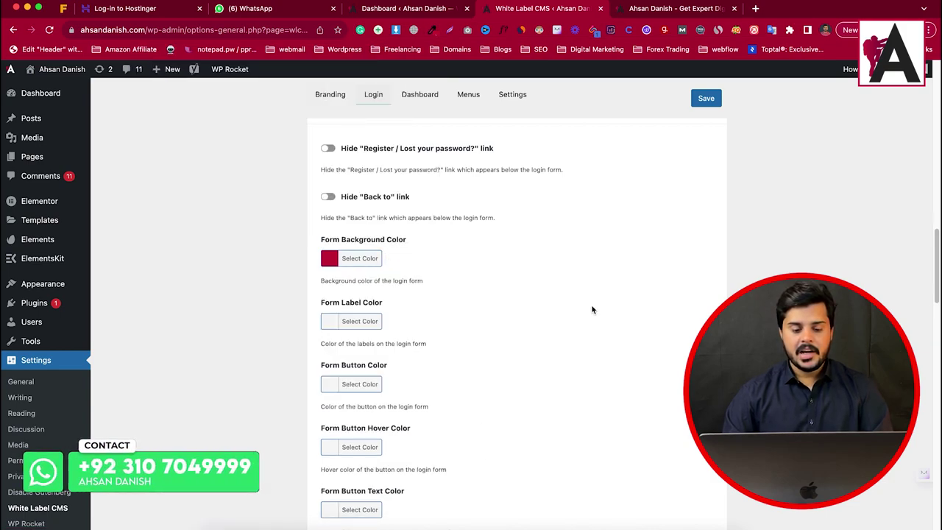
Step: Set the Form Label Color and the Form Button Color to white
{"action": "left_click", "coordinate": [352, 321]}
{"action": "left_click", "coordinate": [519, 301]}
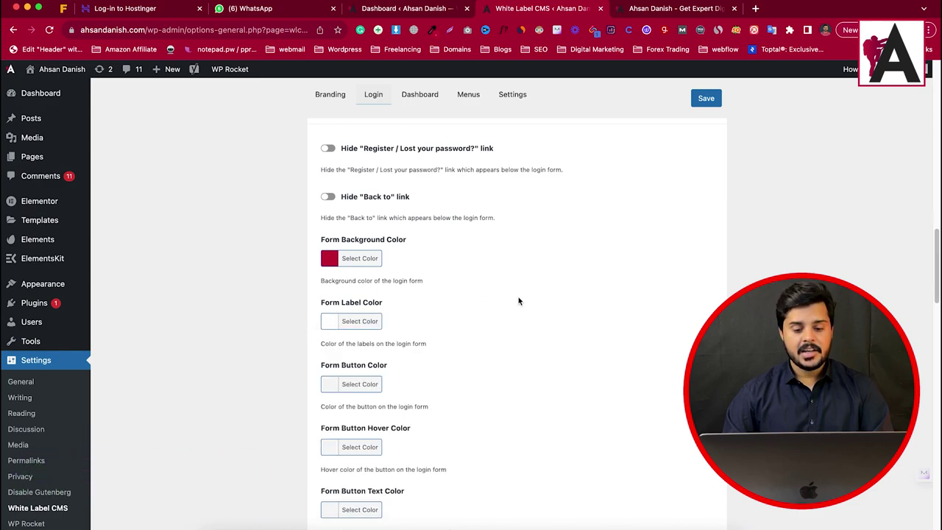
{"action": "scroll", "coordinate": [353, 338], "scroll_direction": "down", "scroll_amount": 2}
{"action": "left_click", "coordinate": [334, 310]}
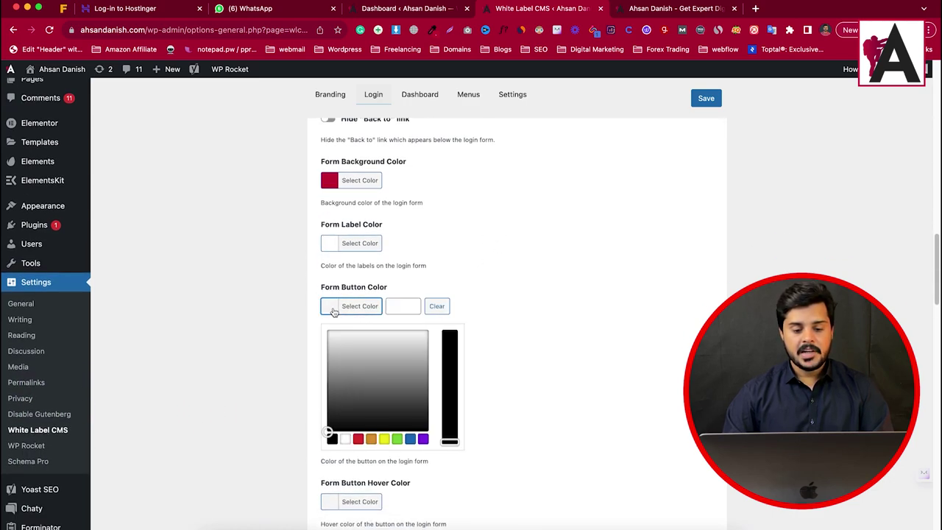
{"action": "left_click", "coordinate": [556, 273]}
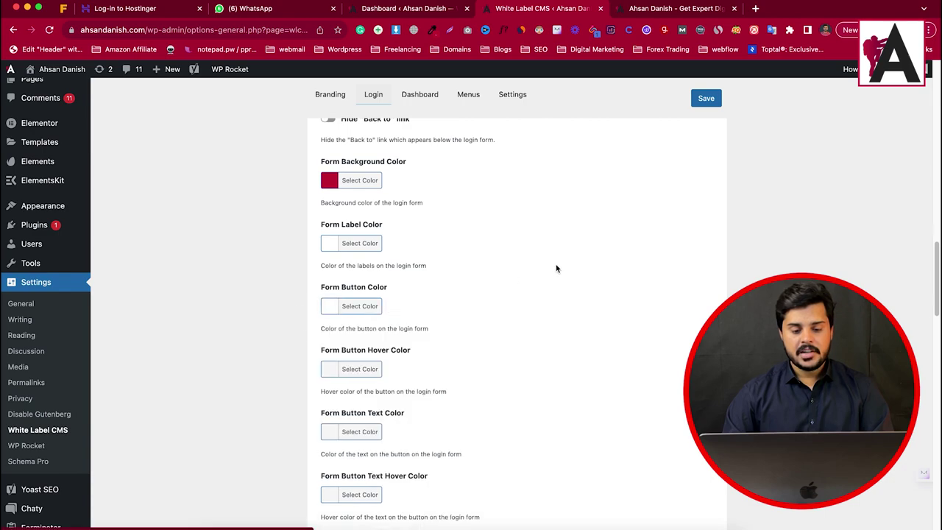
Step: Set the Form Button Hover Color to white
{"action": "left_click", "coordinate": [336, 371]}
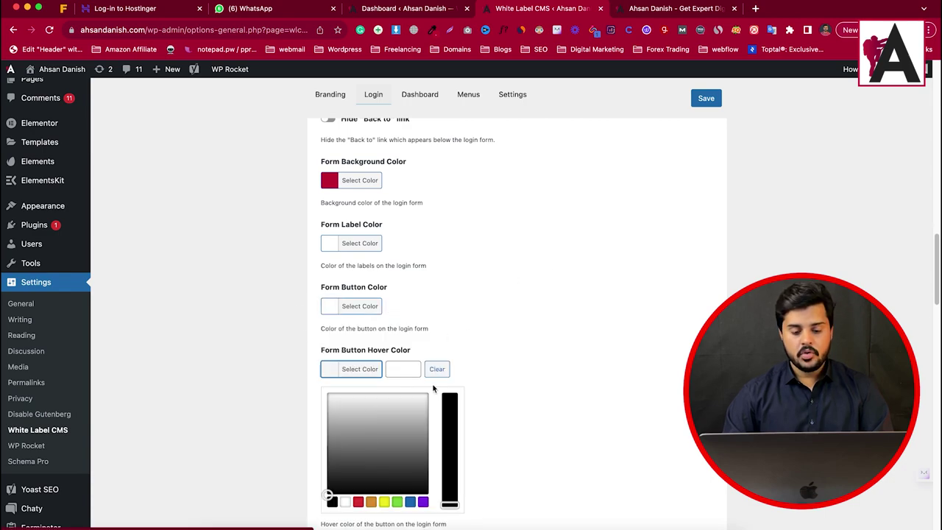
{"action": "scroll", "coordinate": [446, 319], "scroll_direction": "down", "scroll_amount": 2}
{"action": "left_click_drag", "start_coordinate": [347, 358], "coordinate": [295, 323]}
{"action": "left_click", "coordinate": [540, 277]}
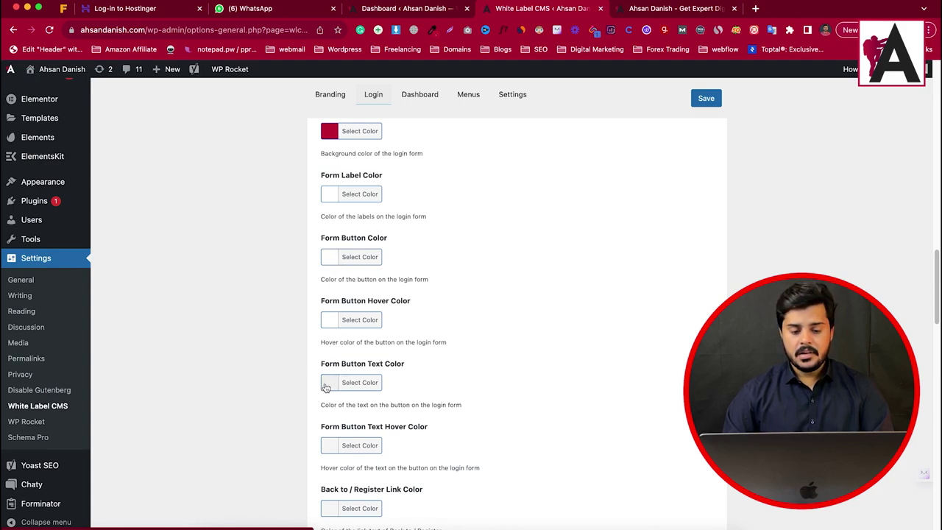
Step: Set the Form Button Text Color and the Form Button Text Hover Color to white
{"action": "scroll", "coordinate": [326, 388], "scroll_direction": "down", "scroll_amount": 1}
{"action": "left_click", "coordinate": [328, 361]}
{"action": "left_click_drag", "start_coordinate": [339, 391], "coordinate": [278, 340]}
{"action": "left_click", "coordinate": [546, 293]}
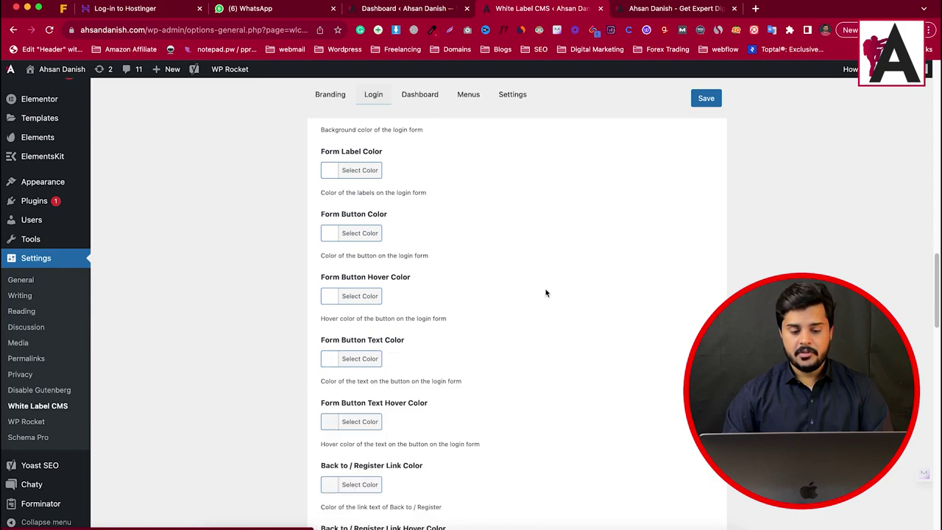
{"action": "scroll", "coordinate": [347, 392], "scroll_direction": "down", "scroll_amount": 3}
{"action": "left_click", "coordinate": [327, 336]}
{"action": "left_click_drag", "start_coordinate": [358, 383], "coordinate": [293, 324]}
{"action": "left_click", "coordinate": [543, 266]}
Step: Set the Back to / Register Link Color and its hover color to white
{"action": "scroll", "coordinate": [353, 383], "scroll_direction": "down", "scroll_amount": 3}
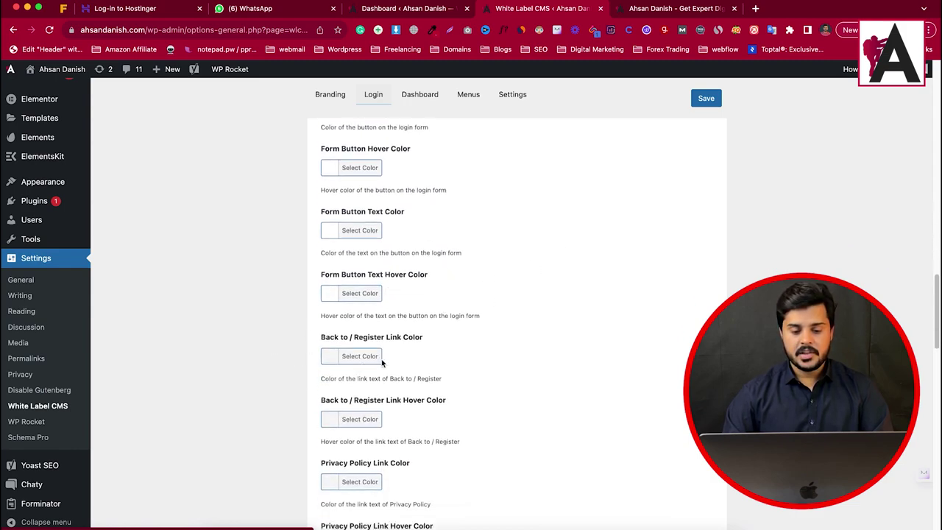
{"action": "left_click", "coordinate": [329, 301]}
{"action": "left_click_drag", "start_coordinate": [351, 368], "coordinate": [294, 293]}
{"action": "left_click", "coordinate": [294, 295]}
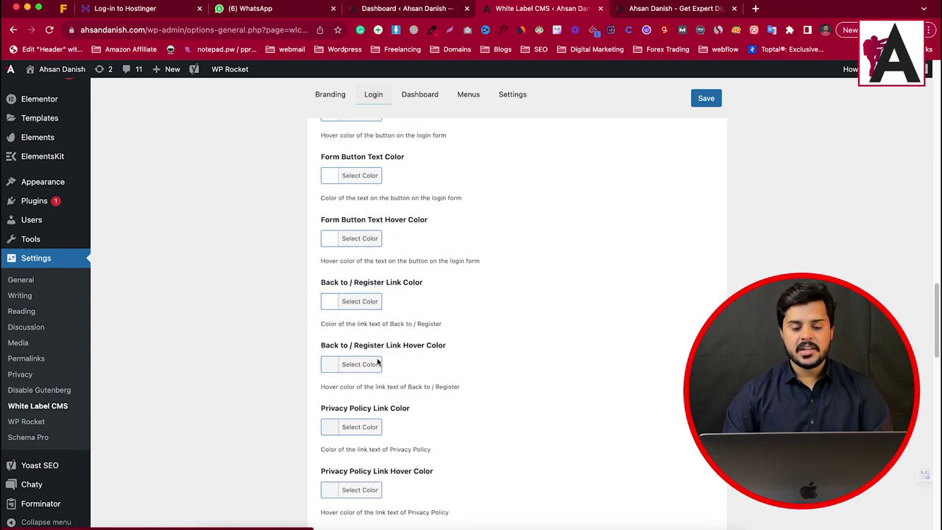
{"action": "left_click", "coordinate": [344, 364]}
{"action": "left_click_drag", "start_coordinate": [351, 406], "coordinate": [305, 361]}
{"action": "left_click", "coordinate": [305, 361]}
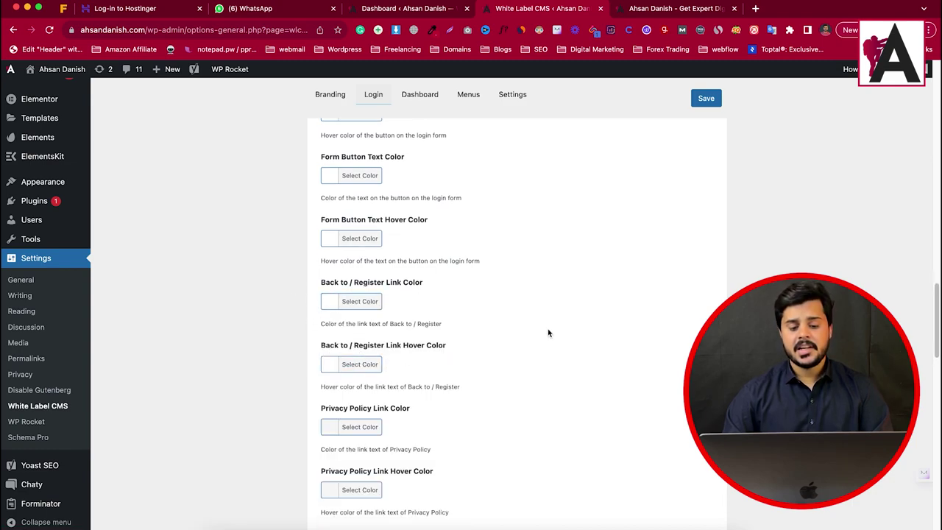
Step: Set the Privacy Policy Link Color and its hover color to white
{"action": "left_click", "coordinate": [335, 427]}
{"action": "left_click_drag", "start_coordinate": [351, 456], "coordinate": [302, 419]}
{"action": "left_click", "coordinate": [303, 419]}
{"action": "scroll", "coordinate": [433, 387], "scroll_direction": "down", "scroll_amount": 1}
{"action": "scroll", "coordinate": [433, 387], "scroll_direction": "down", "scroll_amount": 2}
{"action": "left_click", "coordinate": [335, 415]}
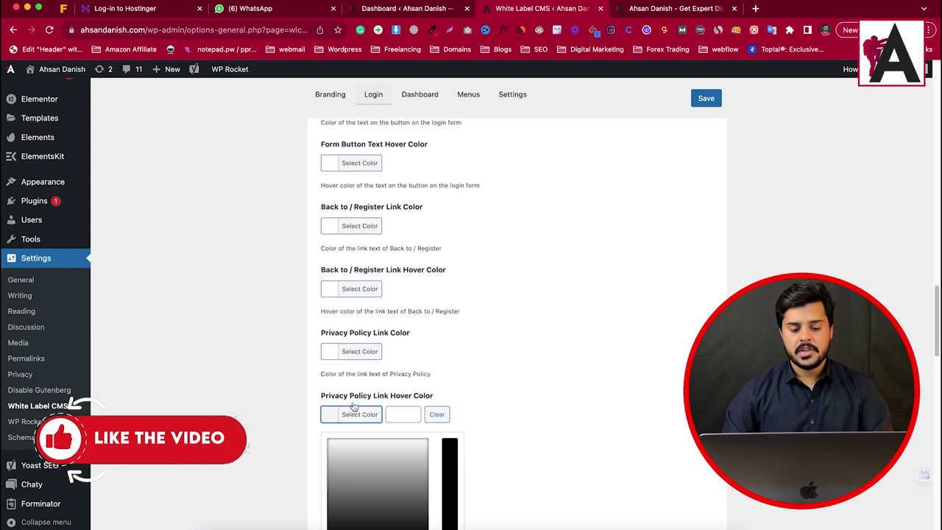
{"action": "left_click_drag", "start_coordinate": [281, 396], "coordinate": [274, 396]}
{"action": "left_click", "coordinate": [274, 396]}
Step: Save the login settings and reload the login page in the Incognito window to check the new form colors
{"action": "left_click", "coordinate": [706, 99]}
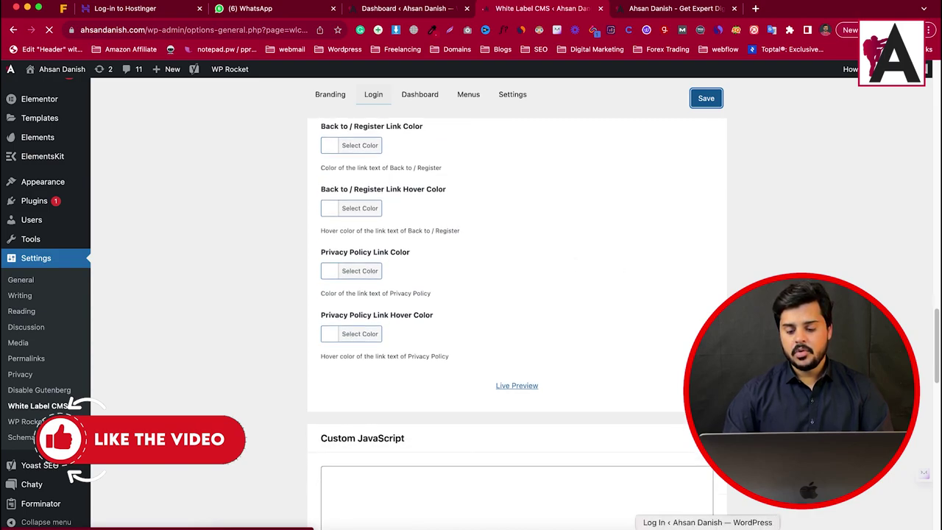
{"action": "left_click", "coordinate": [672, 524]}
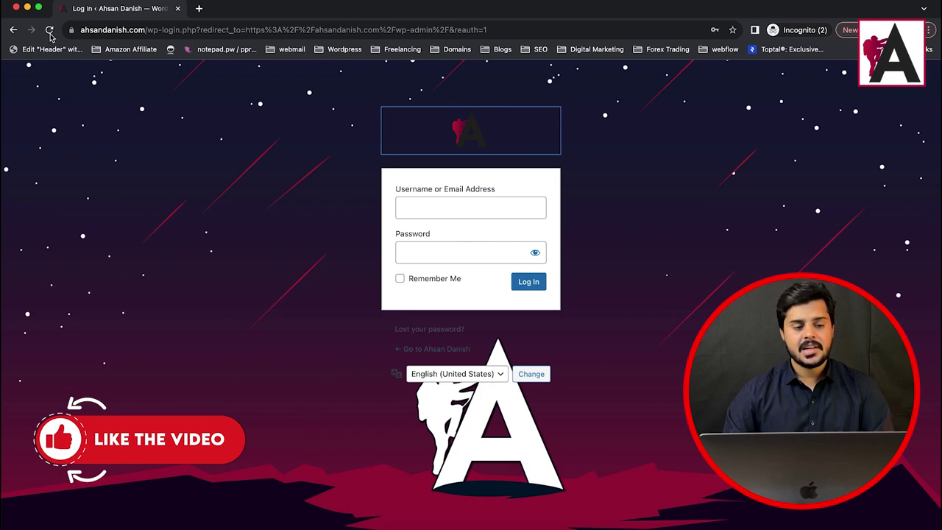
{"action": "key", "text": "super+r"}
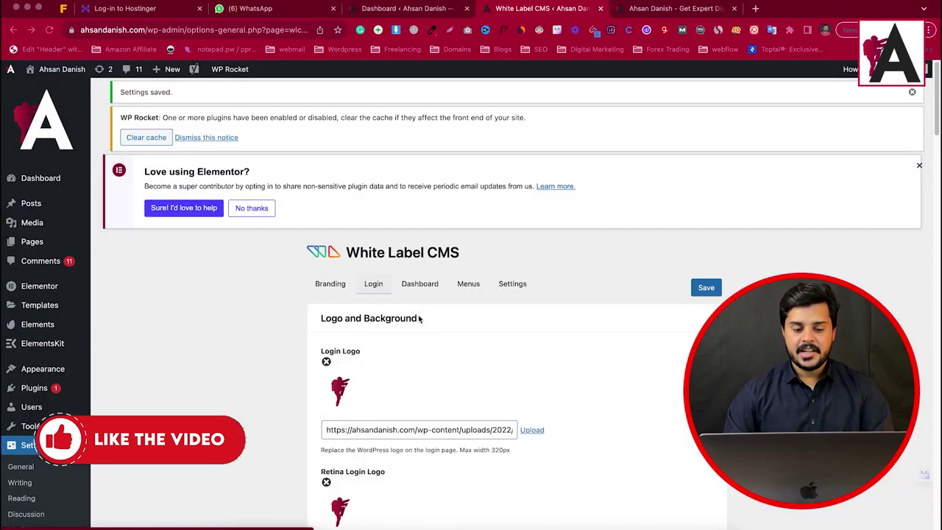
Step: Try to replace the Form Button Text Color with the hex code c70038
{"action": "scroll", "coordinate": [383, 361], "scroll_direction": "down", "scroll_amount": 15}
{"action": "scroll", "coordinate": [344, 245], "scroll_direction": "up", "scroll_amount": 3}
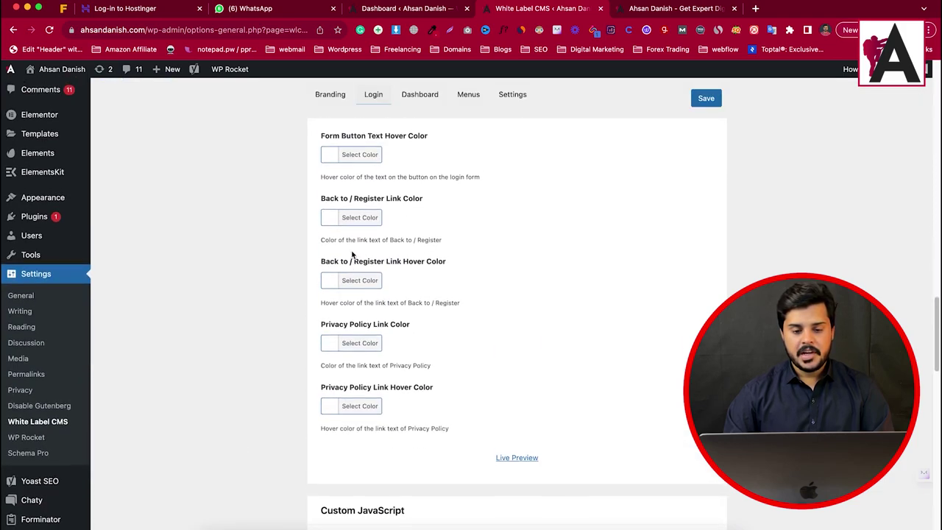
{"action": "scroll", "coordinate": [360, 214], "scroll_direction": "up", "scroll_amount": 2}
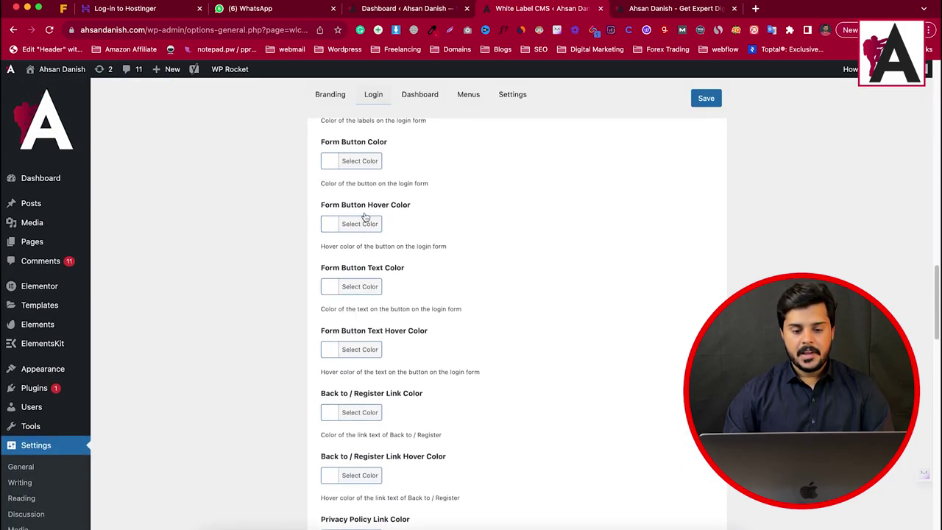
{"action": "scroll", "coordinate": [388, 213], "scroll_direction": "up", "scroll_amount": 2}
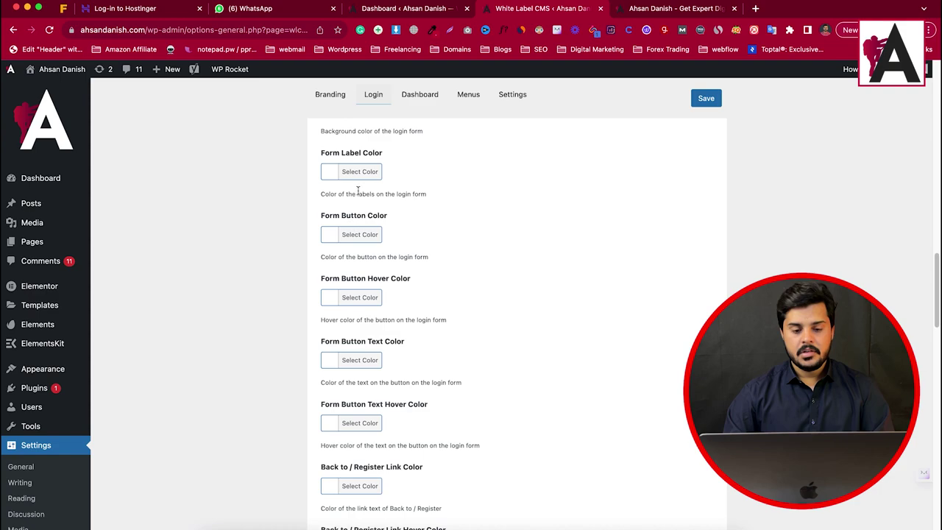
{"action": "scroll", "coordinate": [360, 346], "scroll_direction": "down", "scroll_amount": 1}
{"action": "left_click", "coordinate": [346, 343]}
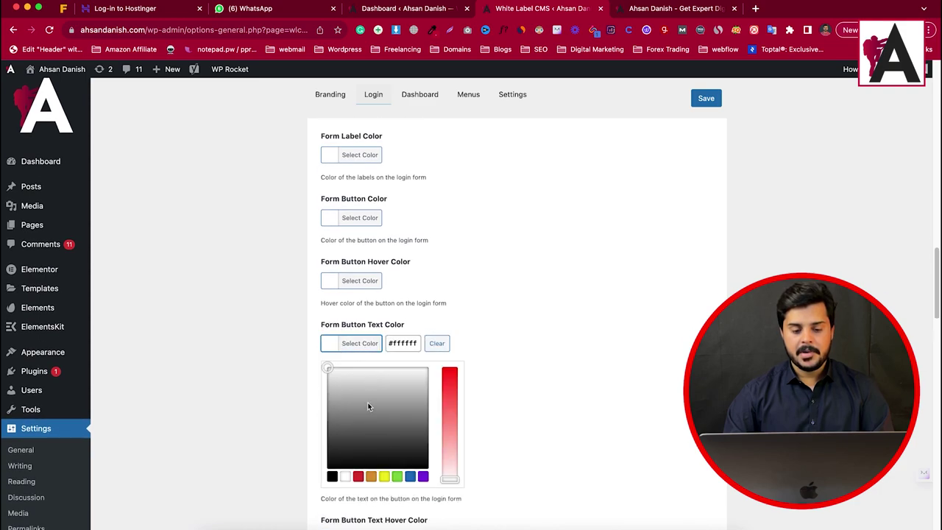
{"action": "double_click", "coordinate": [409, 346]}
{"action": "key", "text": "ctrl+v"}
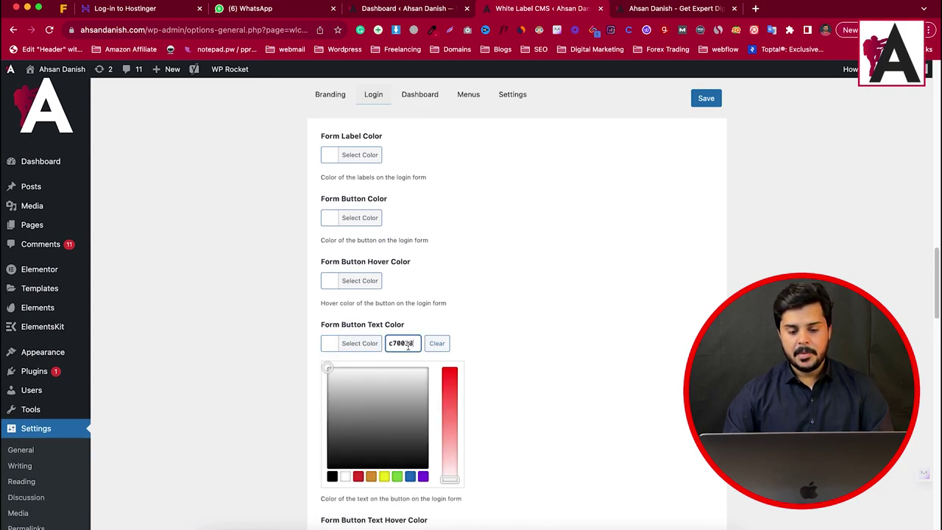
Step: Clear the Form Button Text Color and try entering the hex code c70038 again
{"action": "left_click", "coordinate": [446, 344]}
{"action": "scroll", "coordinate": [445, 345], "scroll_direction": "down", "scroll_amount": 1}
{"action": "left_click", "coordinate": [404, 327]}
{"action": "type", "text": "8c70038"}
{"action": "left_click", "coordinate": [519, 337]}
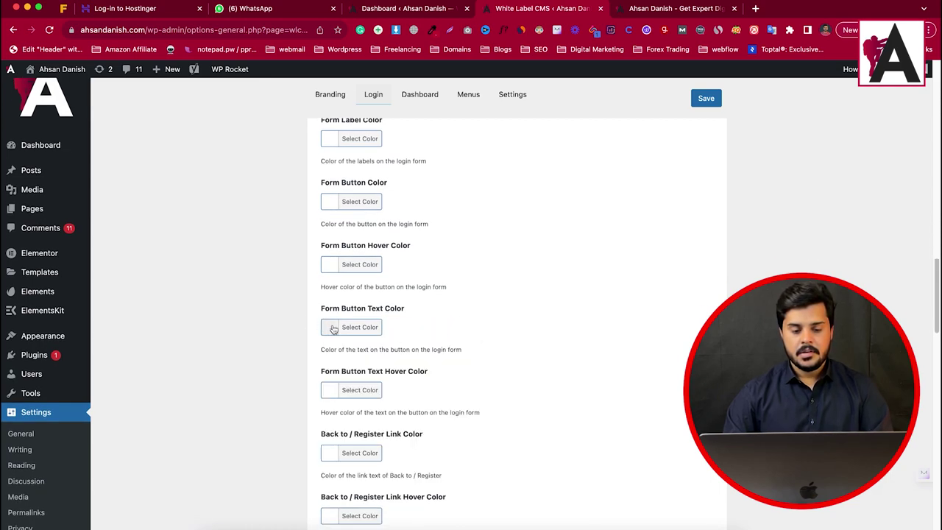
{"action": "left_click", "coordinate": [334, 328]}
{"action": "double_click", "coordinate": [400, 327]}
{"action": "left_click", "coordinate": [409, 327]}
{"action": "left_click", "coordinate": [499, 345]}
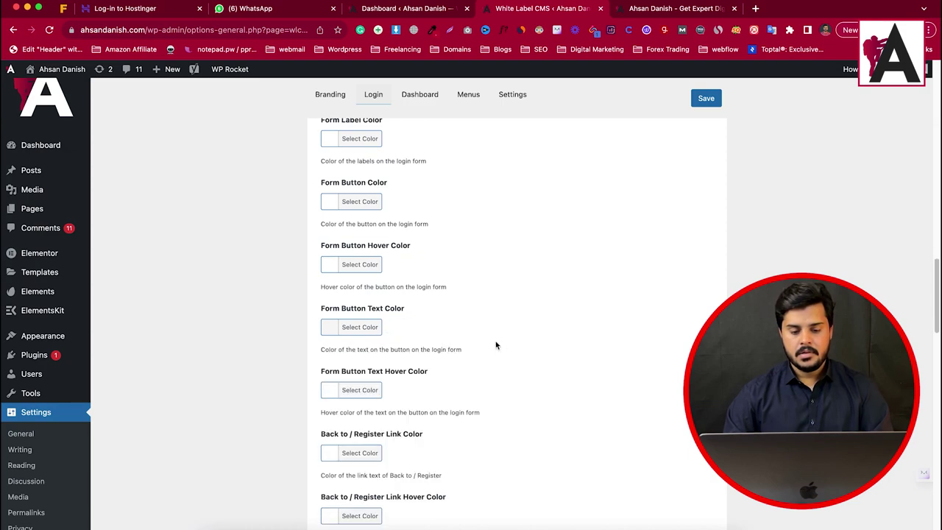
Step: Set the Form Button Text Color to the preset red from the color palette
{"action": "left_click", "coordinate": [336, 327]}
{"action": "double_click", "coordinate": [404, 329]}
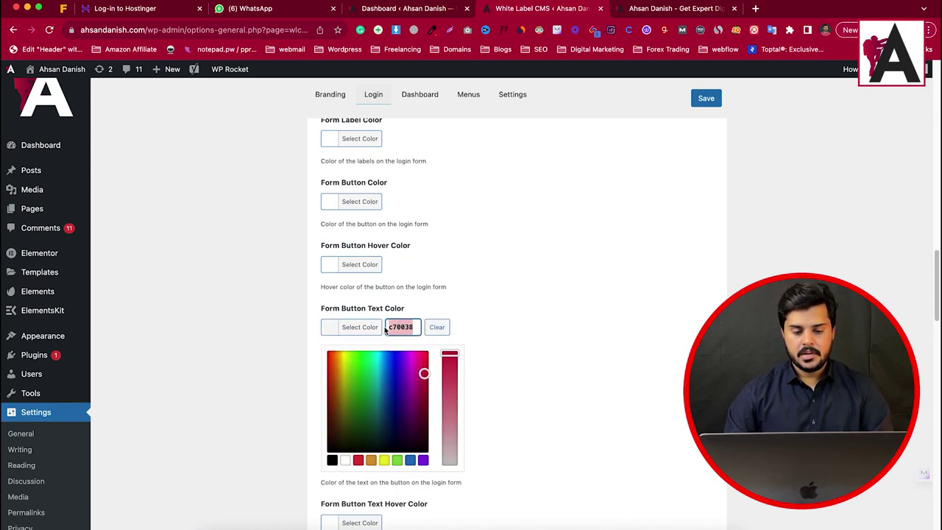
{"action": "left_click", "coordinate": [388, 326]}
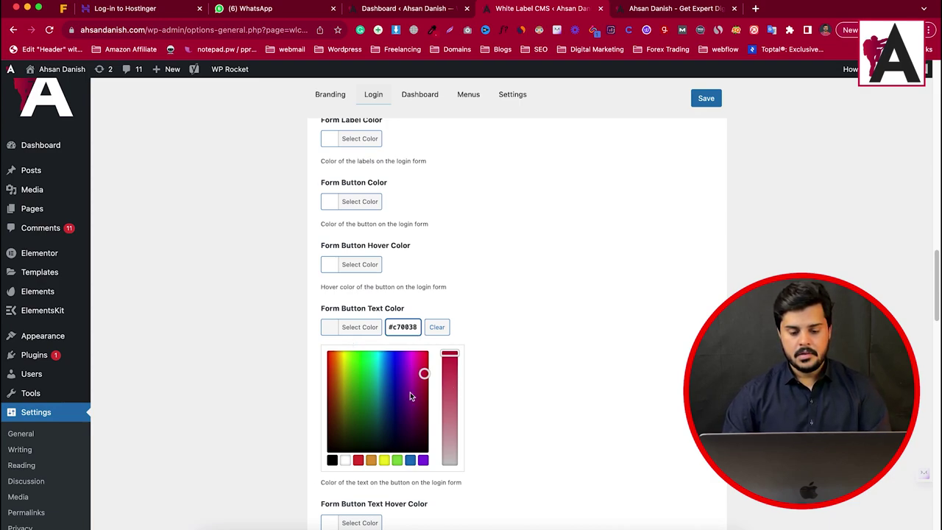
{"action": "left_click", "coordinate": [357, 460]}
{"action": "left_click", "coordinate": [488, 347]}
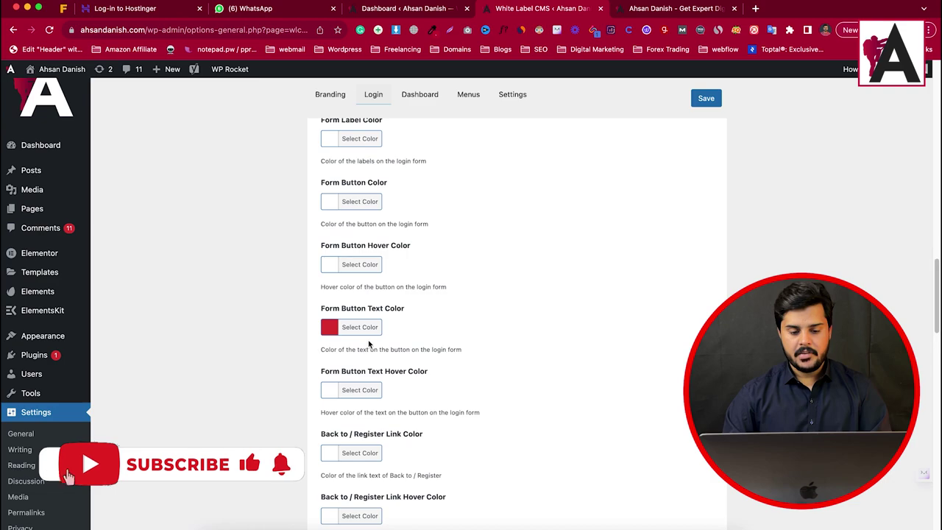
Step: Set the Form Button Text Hover Color to the preset red from the color palette and save the login settings
{"action": "scroll", "coordinate": [353, 368], "scroll_direction": "down", "scroll_amount": 2}
{"action": "left_click", "coordinate": [330, 331]}
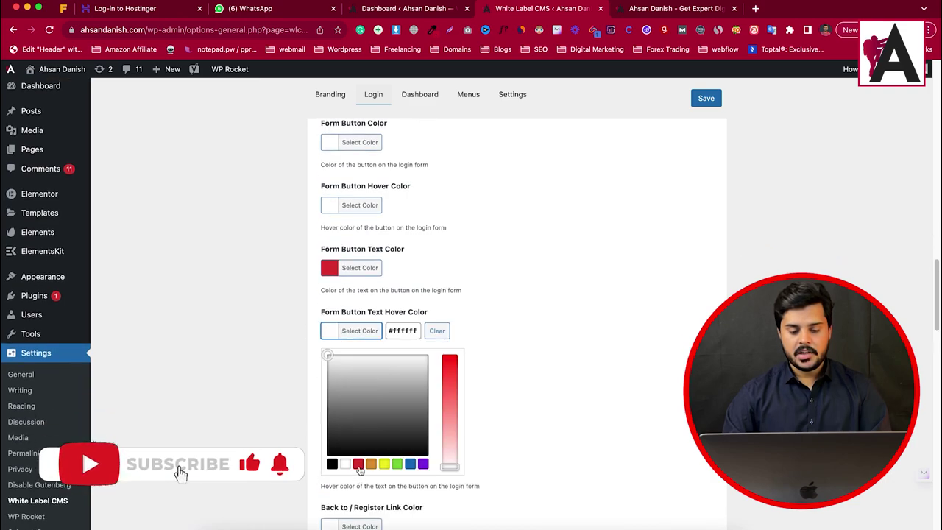
{"action": "left_click", "coordinate": [358, 464]}
{"action": "left_click", "coordinate": [486, 413]}
{"action": "left_click", "coordinate": [329, 393]}
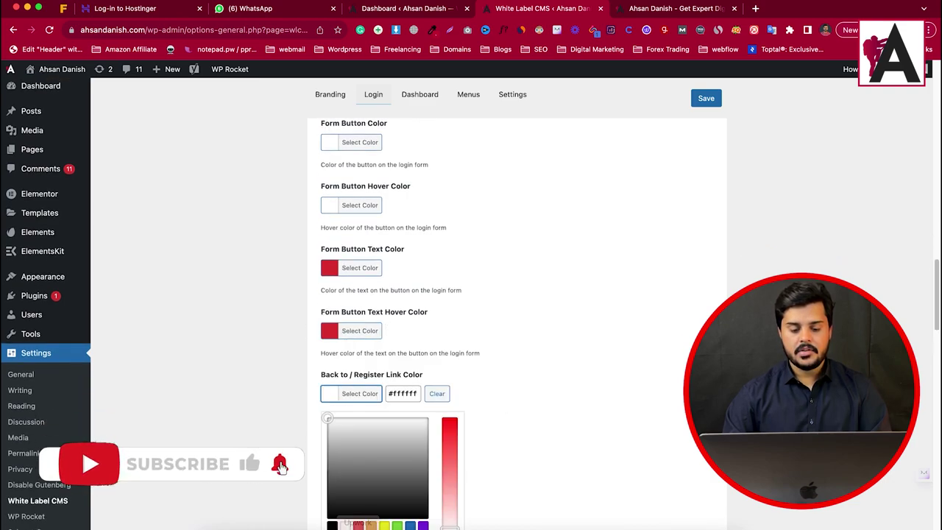
{"action": "left_click", "coordinate": [579, 379]}
{"action": "scroll", "coordinate": [347, 435], "scroll_direction": "down", "scroll_amount": 4}
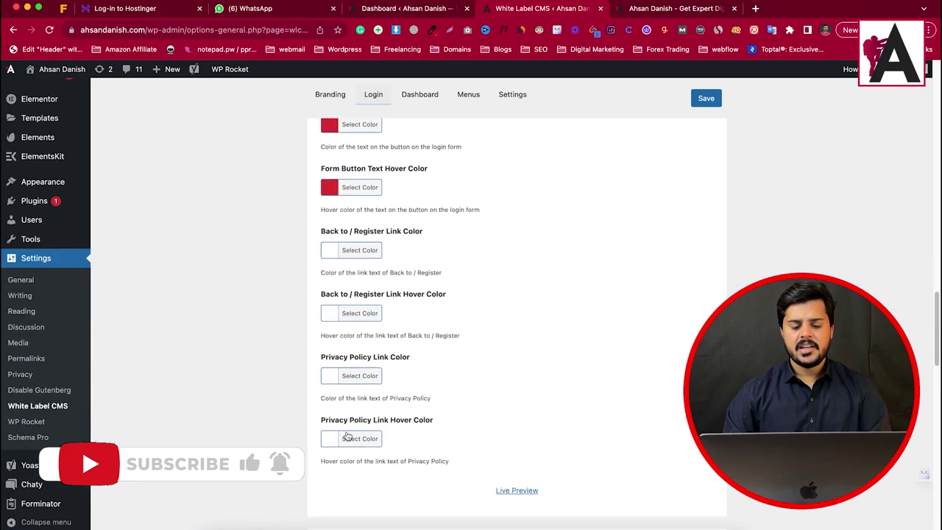
{"action": "left_click", "coordinate": [705, 98]}
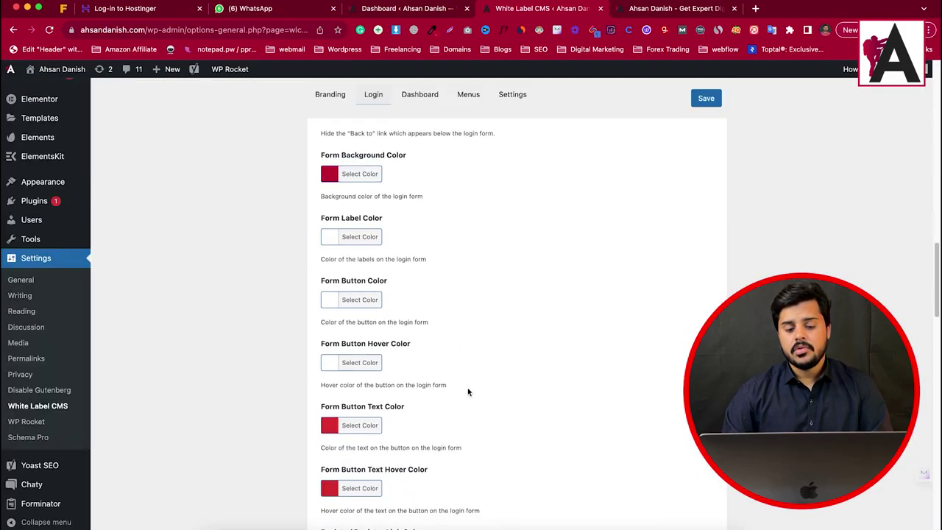
Step: Review the Custom JavaScript and Custom CSS sections of the login settings, including their example code
{"action": "scroll", "coordinate": [469, 392], "scroll_direction": "down", "scroll_amount": 15}
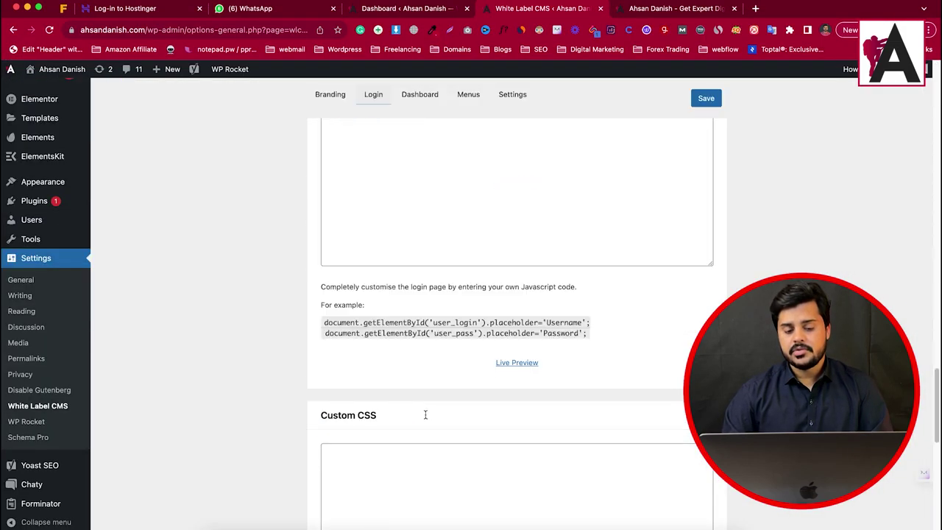
{"action": "scroll", "coordinate": [434, 389], "scroll_direction": "up", "scroll_amount": 20}
{"action": "scroll", "coordinate": [463, 387], "scroll_direction": "down", "scroll_amount": 20}
{"action": "scroll", "coordinate": [472, 393], "scroll_direction": "down", "scroll_amount": 3}
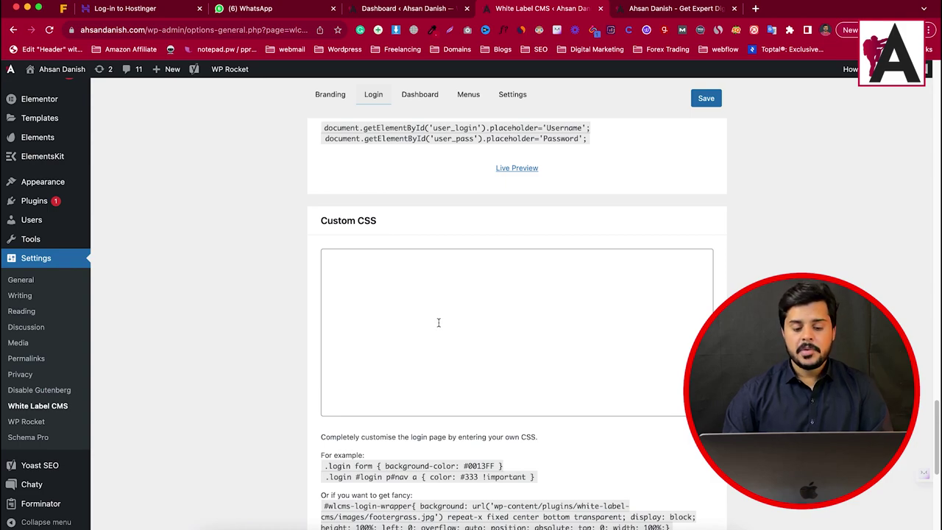
{"action": "scroll", "coordinate": [438, 323], "scroll_direction": "down", "scroll_amount": 5}
{"action": "scroll", "coordinate": [440, 326], "scroll_direction": "up", "scroll_amount": 12}
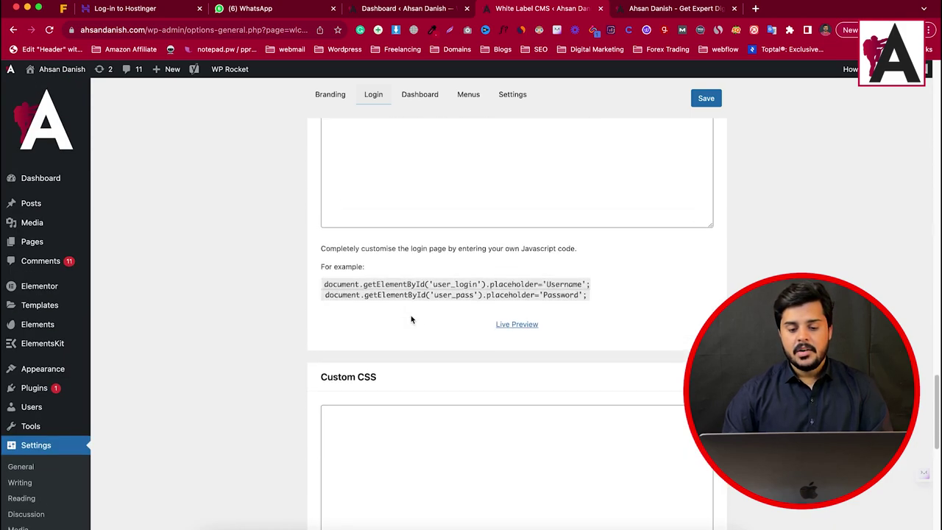
{"action": "left_click_drag", "start_coordinate": [323, 368], "coordinate": [589, 386]}
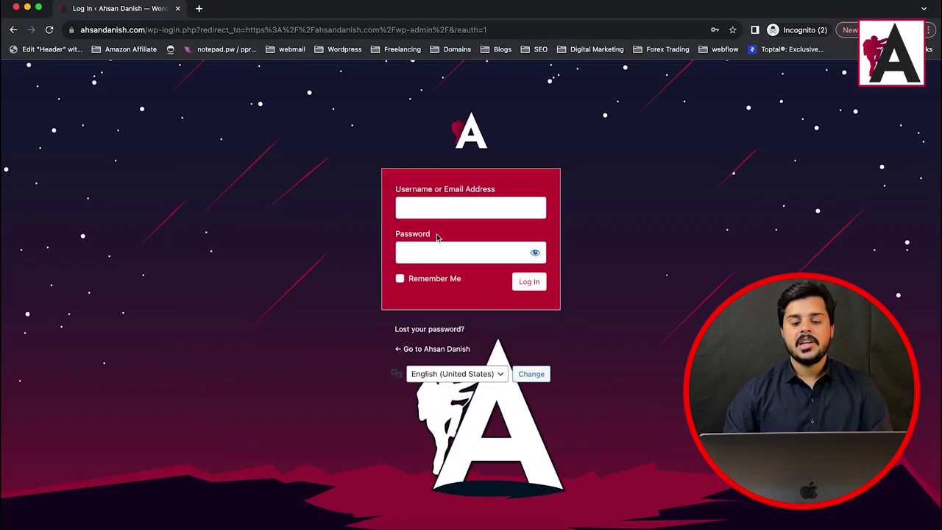
Step: Examine the username and password labels and the username field on the login page in the Incognito window
{"action": "left_click_drag", "start_coordinate": [385, 191], "coordinate": [479, 194]}
{"action": "double_click", "coordinate": [420, 235]}
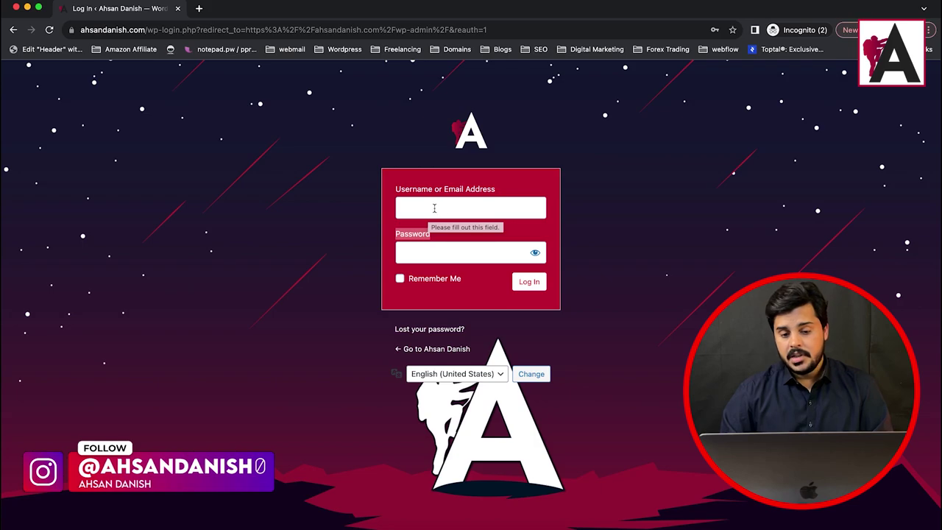
{"action": "left_click", "coordinate": [414, 212]}
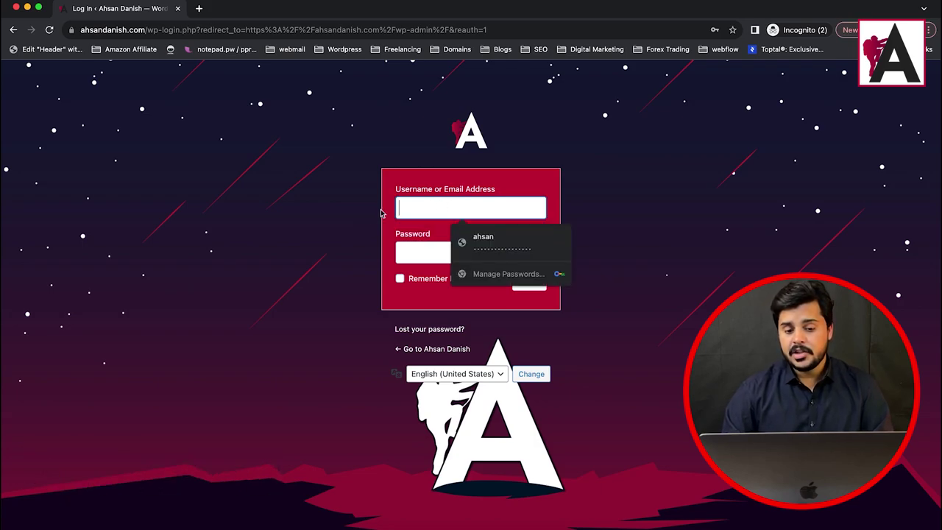
{"action": "left_click", "coordinate": [382, 213]}
{"action": "left_click", "coordinate": [27, 8]}
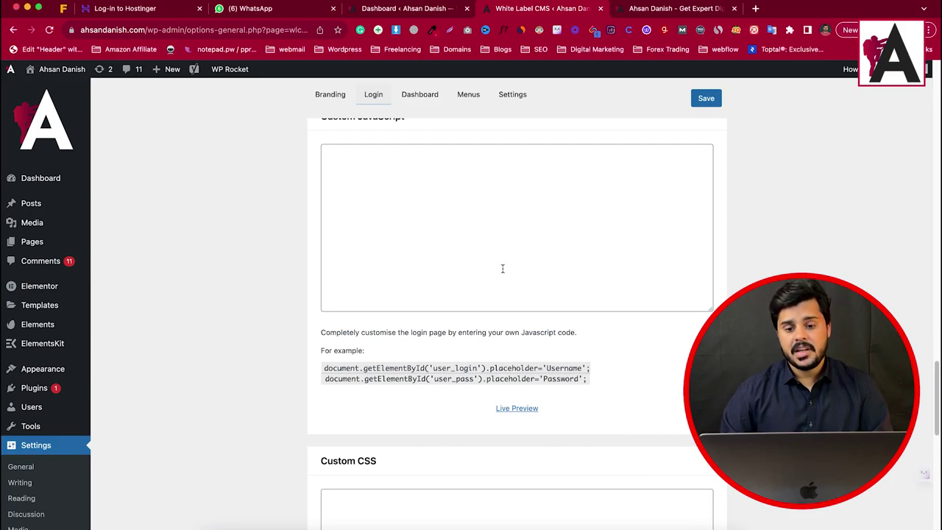
Step: Open White Label CMS's Dashboard settings and review the default panels, the icon upload and the panel-hiding options
{"action": "scroll", "coordinate": [503, 268], "scroll_direction": "up", "scroll_amount": 15}
{"action": "left_click", "coordinate": [419, 94]}
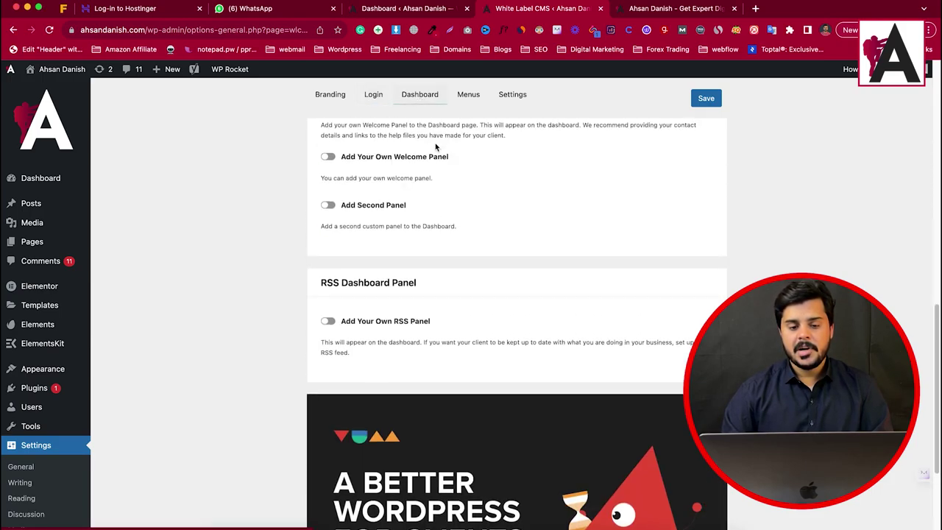
{"action": "scroll", "coordinate": [436, 147], "scroll_direction": "up", "scroll_amount": 10}
{"action": "scroll", "coordinate": [19, 125], "scroll_direction": "down", "scroll_amount": 3}
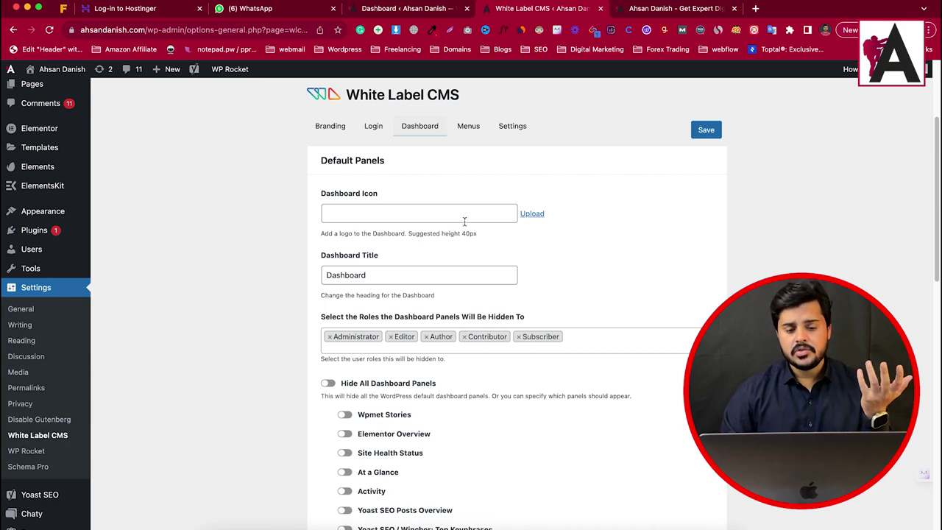
{"action": "left_click", "coordinate": [533, 215]}
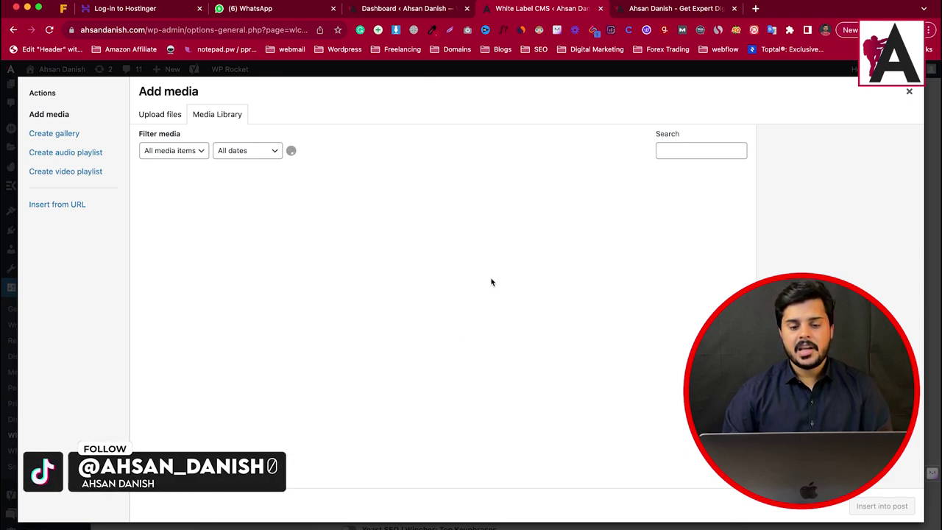
{"action": "left_click", "coordinate": [911, 93]}
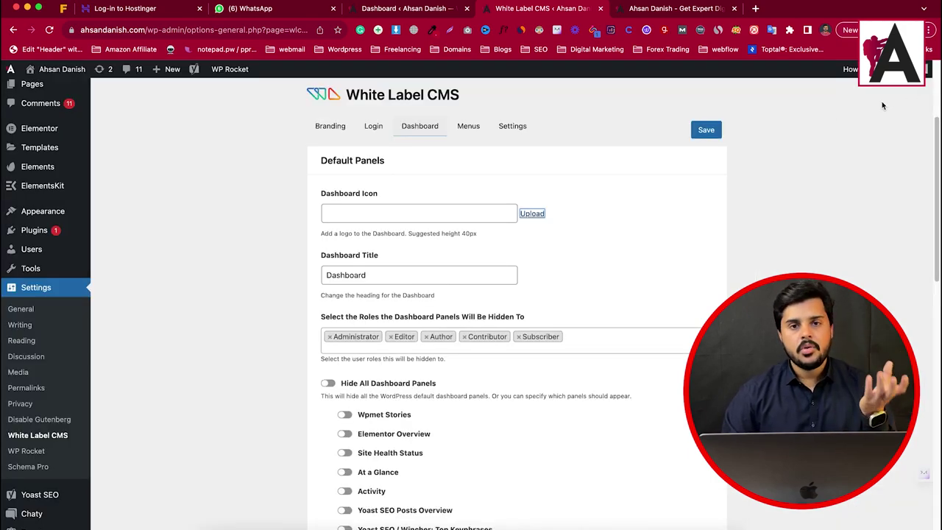
{"action": "scroll", "coordinate": [424, 211], "scroll_direction": "down", "scroll_amount": 5}
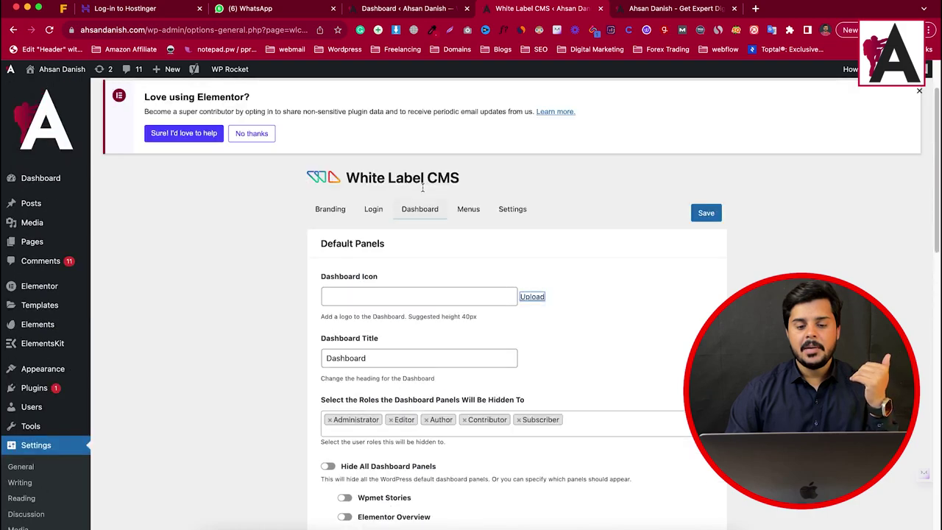
{"action": "scroll", "coordinate": [441, 267], "scroll_direction": "down", "scroll_amount": 10}
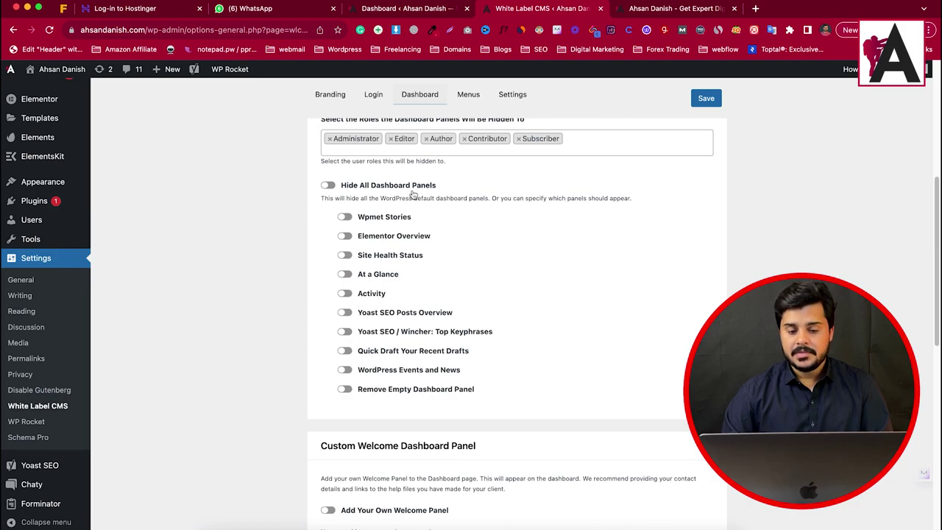
{"action": "scroll", "coordinate": [360, 232], "scroll_direction": "up", "scroll_amount": 10}
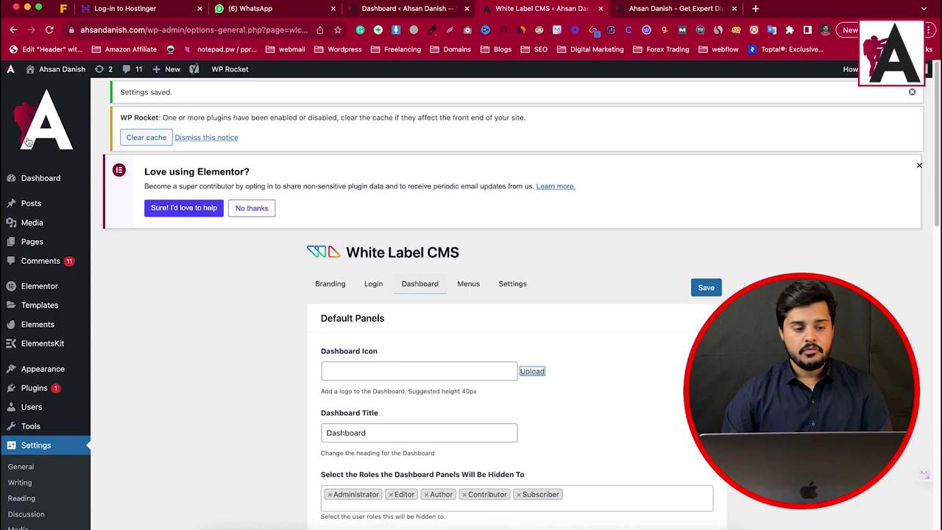
Step: Open the WordPress dashboard in a new tab and examine its default panels
{"action": "right_click", "coordinate": [33, 179]}
{"action": "left_click", "coordinate": [70, 185]}
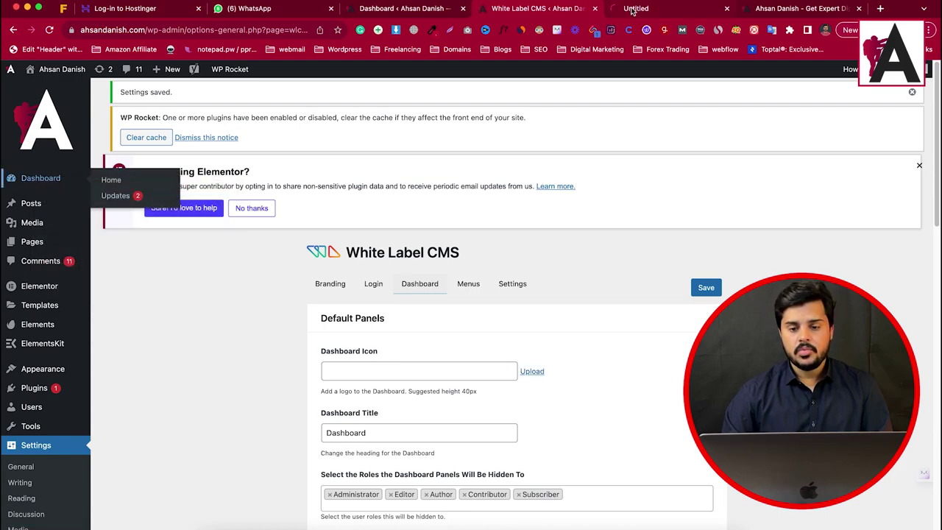
{"action": "left_click", "coordinate": [632, 9]}
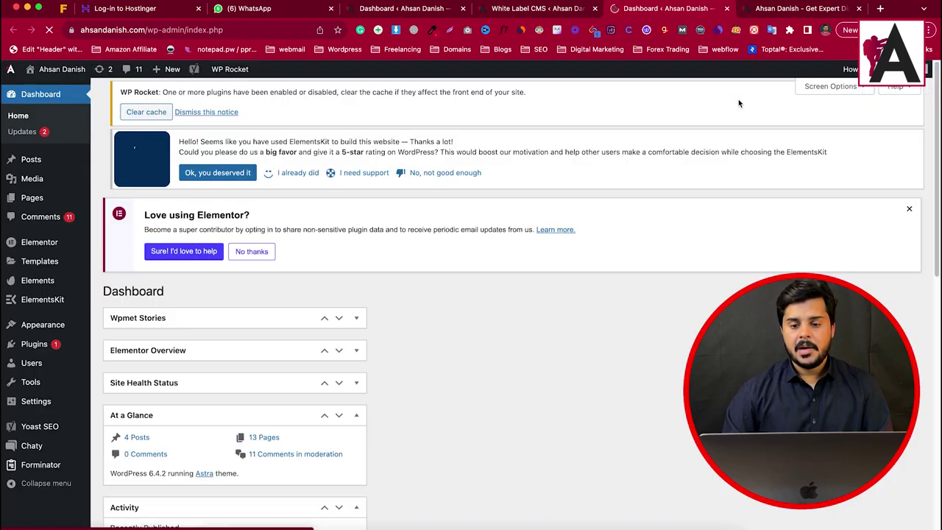
{"action": "scroll", "coordinate": [153, 244], "scroll_direction": "down", "scroll_amount": 5}
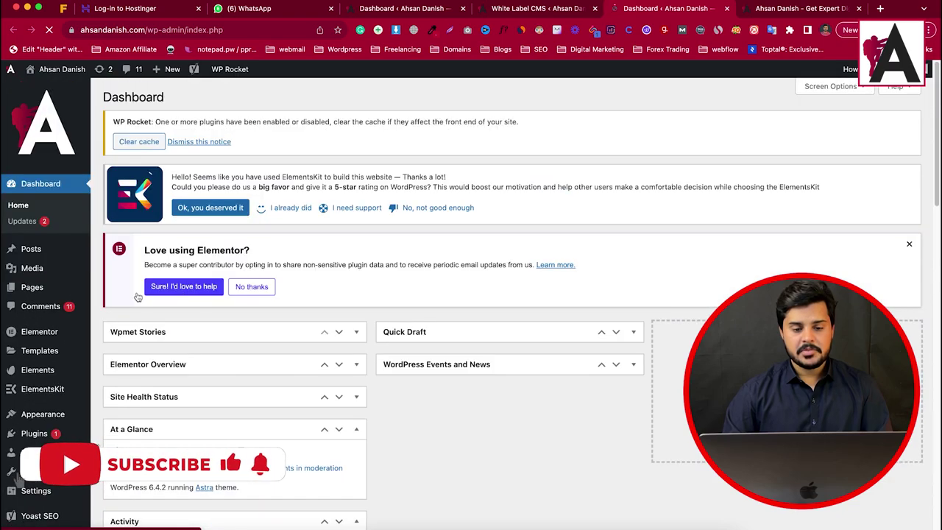
{"action": "scroll", "coordinate": [439, 438], "scroll_direction": "down", "scroll_amount": 3}
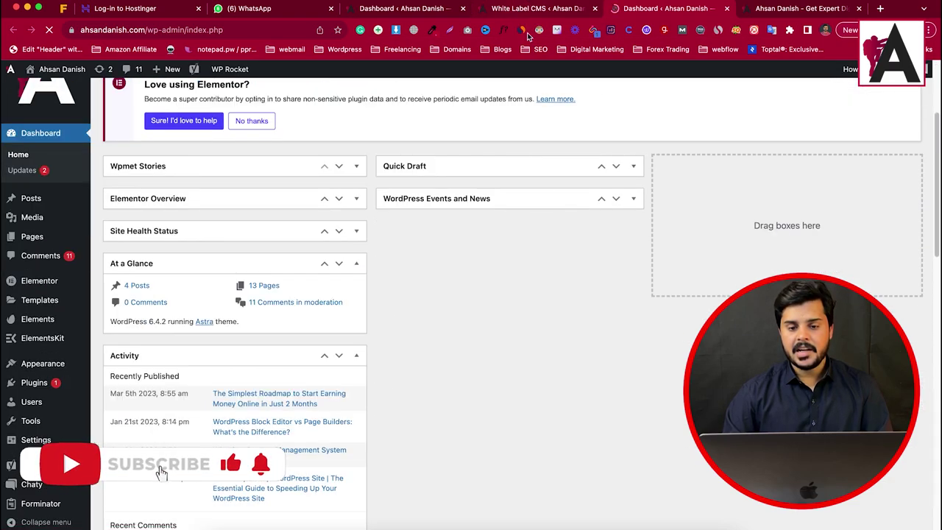
Step: Return to the White Label CMS Dashboard settings and enable Hide All Dashboard Panels
{"action": "key", "text": "ctrl+shift+Tab"}
{"action": "scroll", "coordinate": [380, 216], "scroll_direction": "down", "scroll_amount": 10}
{"action": "scroll", "coordinate": [380, 216], "scroll_direction": "up", "scroll_amount": 3}
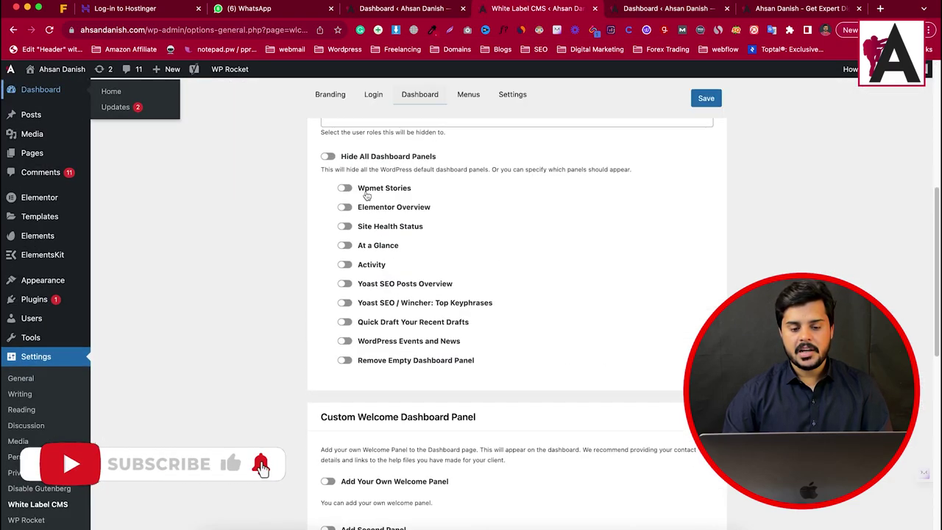
{"action": "left_click", "coordinate": [330, 157]}
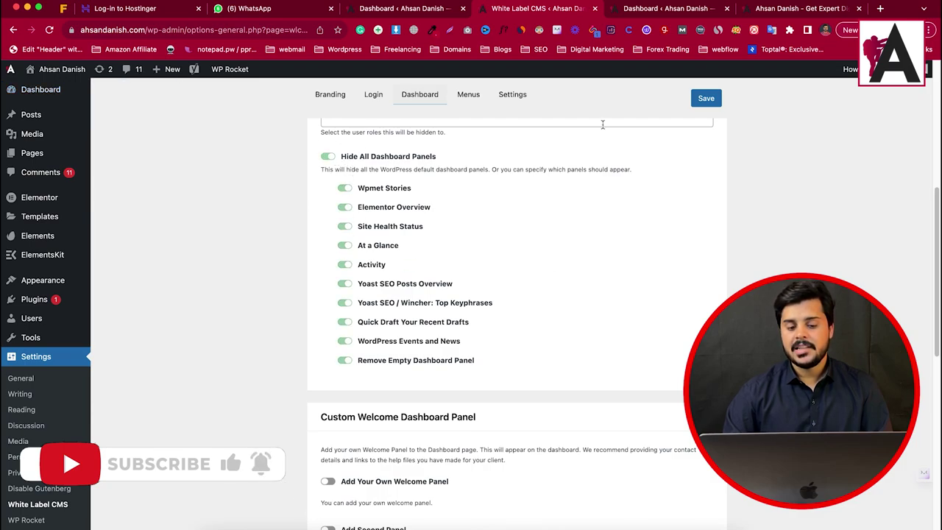
Step: Set the Dashboard Icon to the dark A logo from the media library and save the settings
{"action": "scroll", "coordinate": [392, 398], "scroll_direction": "down", "scroll_amount": 3}
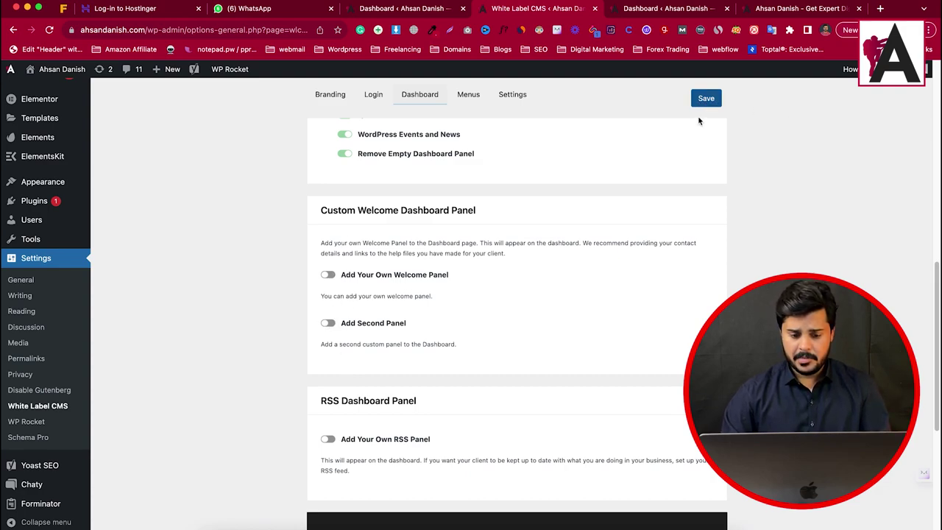
{"action": "scroll", "coordinate": [335, 438], "scroll_direction": "down", "scroll_amount": 1}
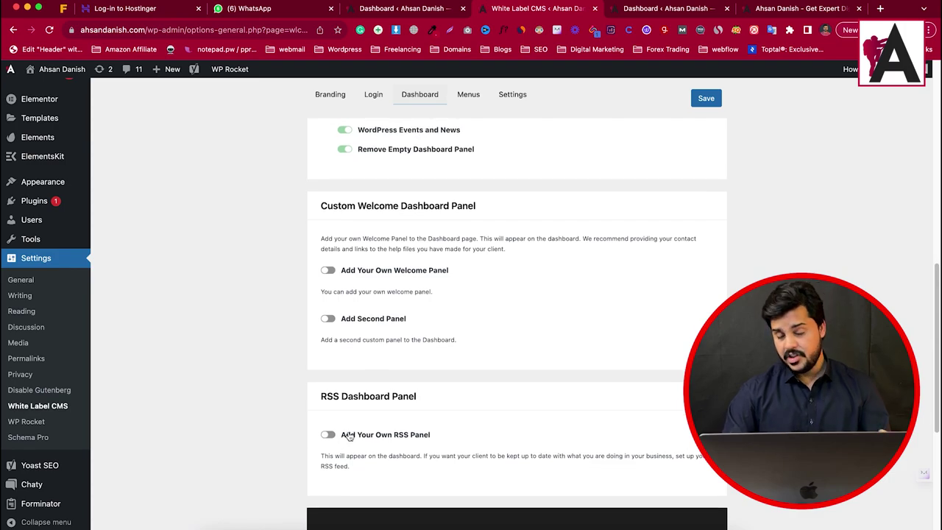
{"action": "scroll", "coordinate": [351, 436], "scroll_direction": "down", "scroll_amount": 5}
{"action": "scroll", "coordinate": [587, 342], "scroll_direction": "up", "scroll_amount": 3}
{"action": "scroll", "coordinate": [587, 342], "scroll_direction": "up", "scroll_amount": 10}
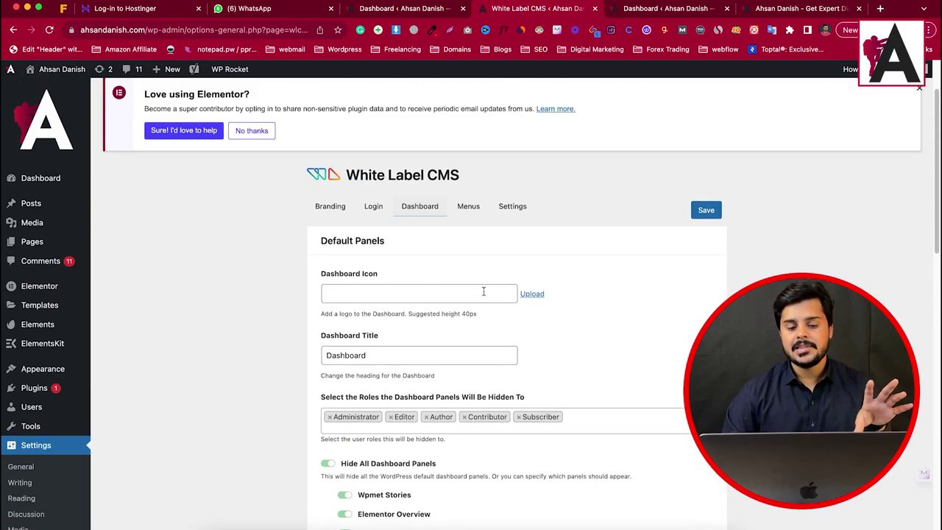
{"action": "left_click", "coordinate": [531, 293]}
{"action": "scroll", "coordinate": [397, 267], "scroll_direction": "down", "scroll_amount": 15}
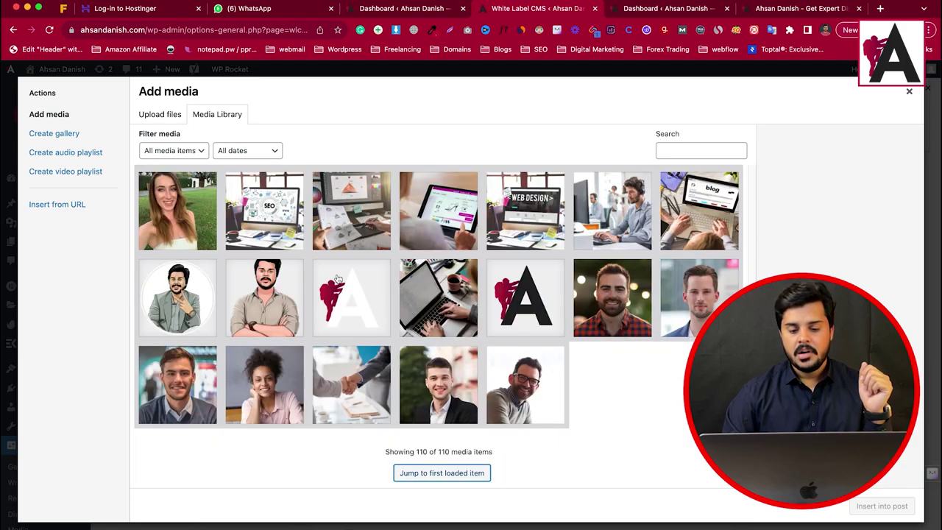
{"action": "left_click", "coordinate": [361, 302]}
{"action": "left_click", "coordinate": [534, 298]}
{"action": "left_click", "coordinate": [882, 506]}
{"action": "left_click", "coordinate": [708, 208]}
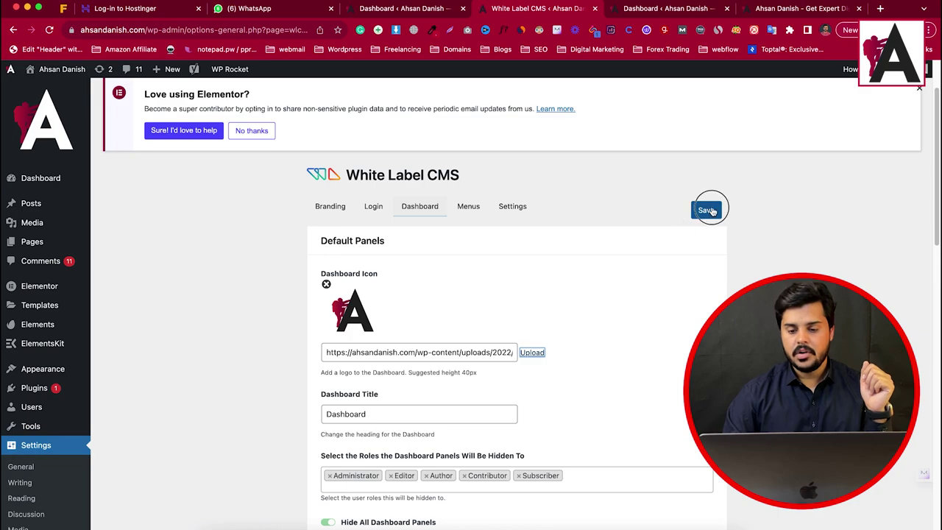
Step: Reload the WordPress dashboard to check the custom icon and the hidden panels
{"action": "left_click", "coordinate": [414, 11]}
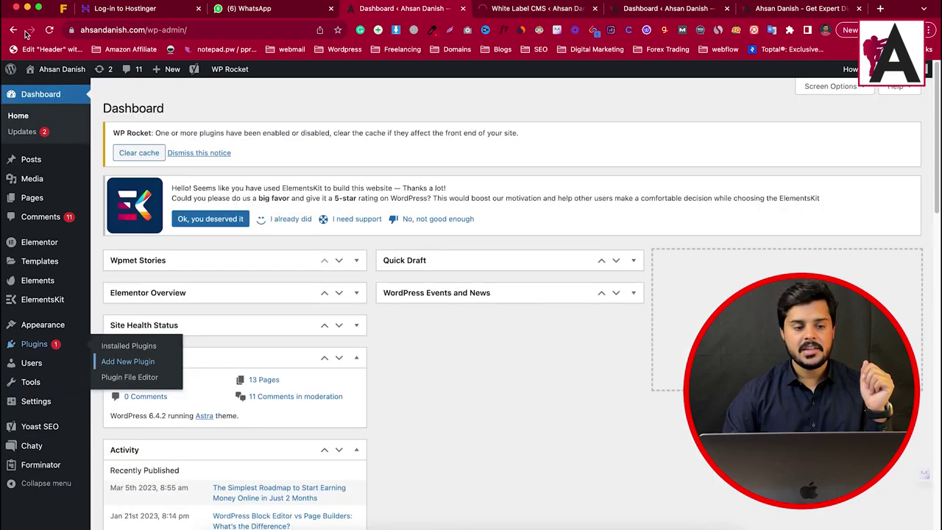
{"action": "left_click", "coordinate": [48, 31]}
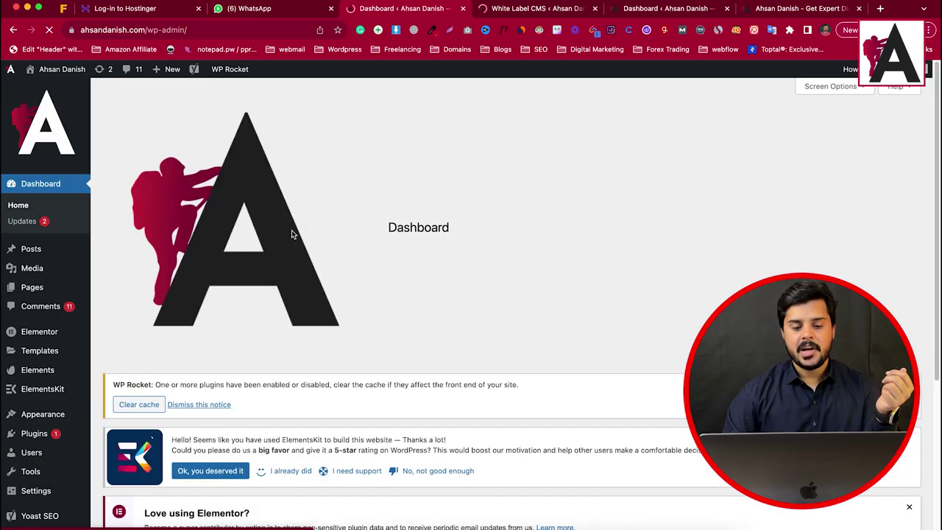
{"action": "scroll", "coordinate": [433, 266], "scroll_direction": "down", "scroll_amount": 3}
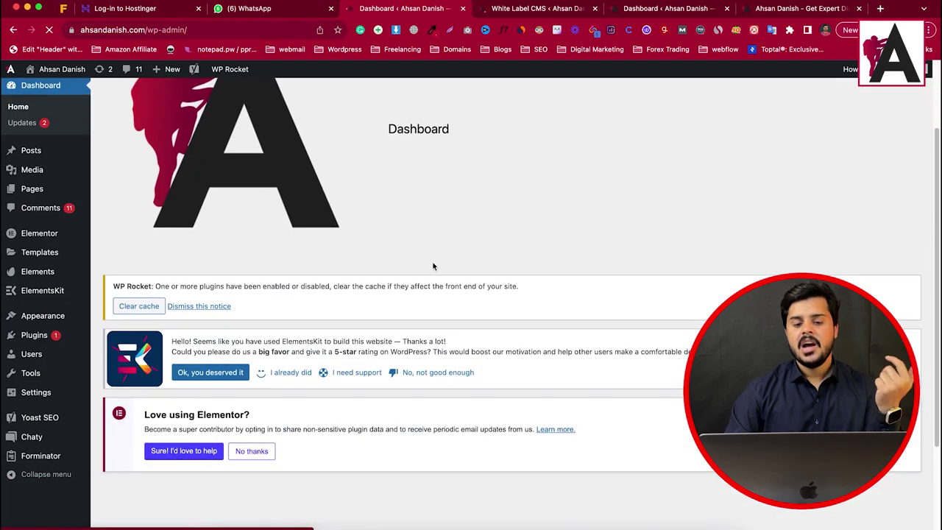
Step: Remove the Dashboard Icon in the White Label CMS Dashboard settings and save the changes
{"action": "key", "text": "ctrl+Tab"}
{"action": "scroll", "coordinate": [505, 357], "scroll_direction": "down", "scroll_amount": 5}
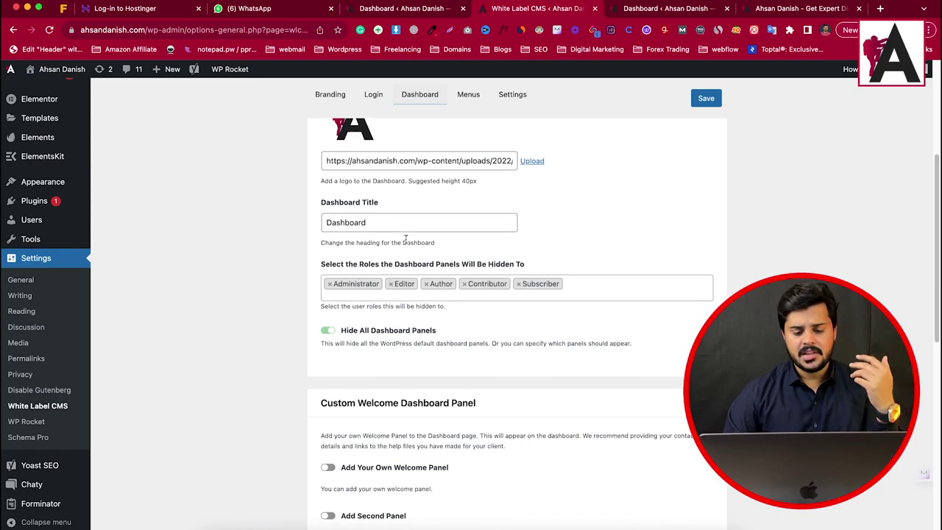
{"action": "scroll", "coordinate": [406, 240], "scroll_direction": "down", "scroll_amount": 5}
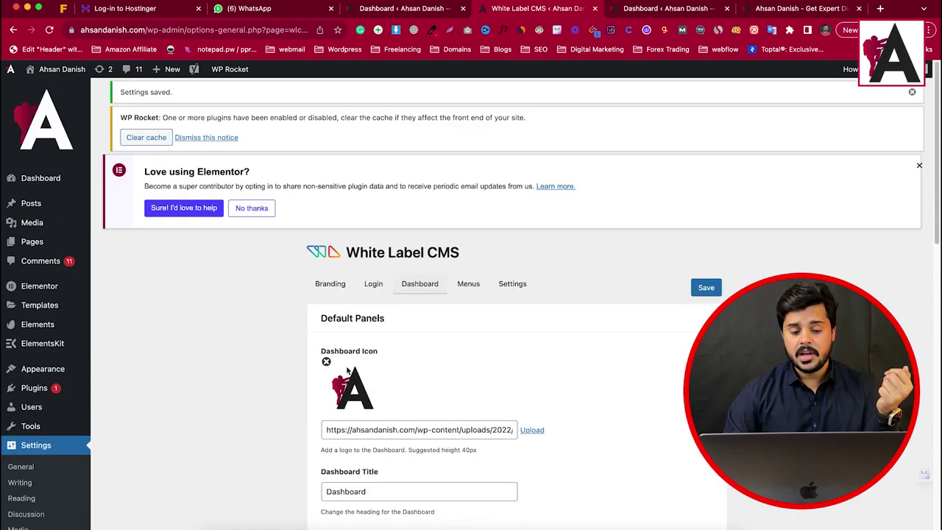
{"action": "left_click", "coordinate": [327, 362]}
{"action": "left_click", "coordinate": [696, 289]}
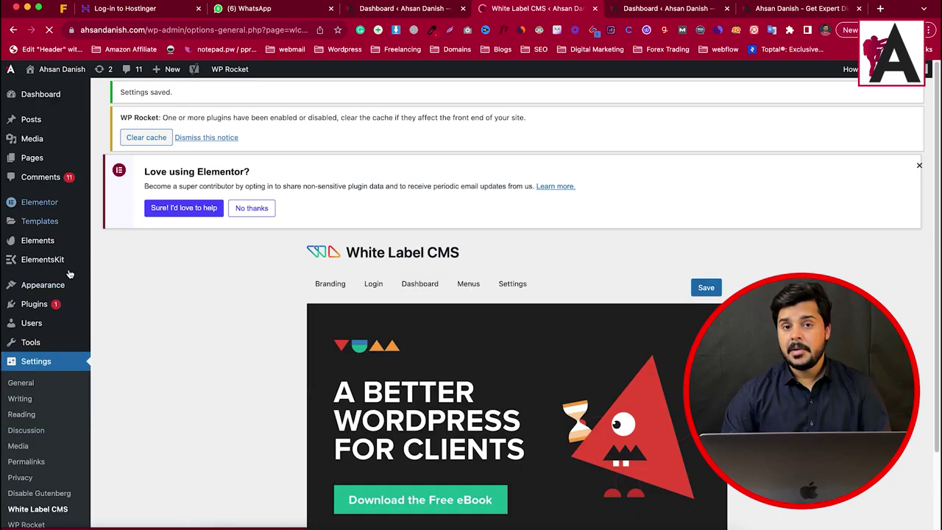
Step: Open the White Label CMS Menus settings and enable hiding menus for the client
{"action": "left_click", "coordinate": [472, 287]}
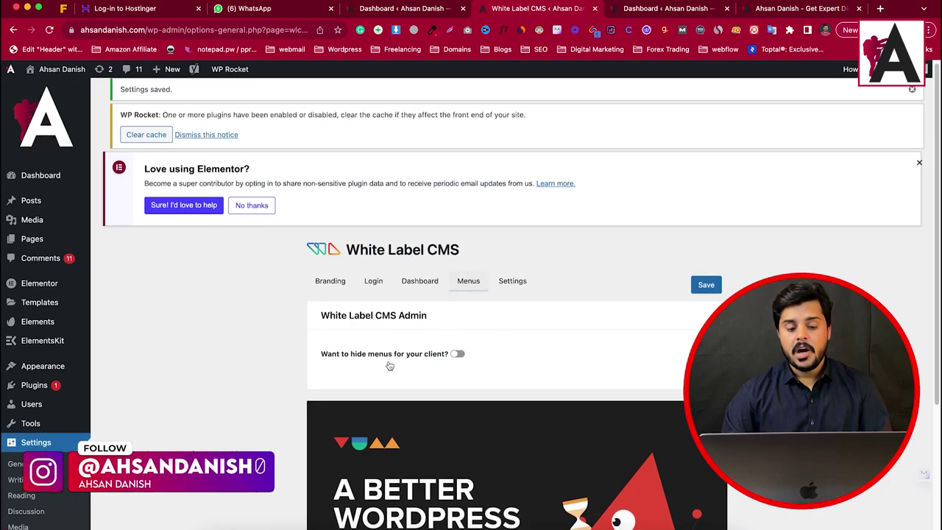
{"action": "left_click", "coordinate": [457, 354]}
{"action": "scroll", "coordinate": [510, 270], "scroll_direction": "down", "scroll_amount": 2}
{"action": "scroll", "coordinate": [511, 270], "scroll_direction": "down", "scroll_amount": 3}
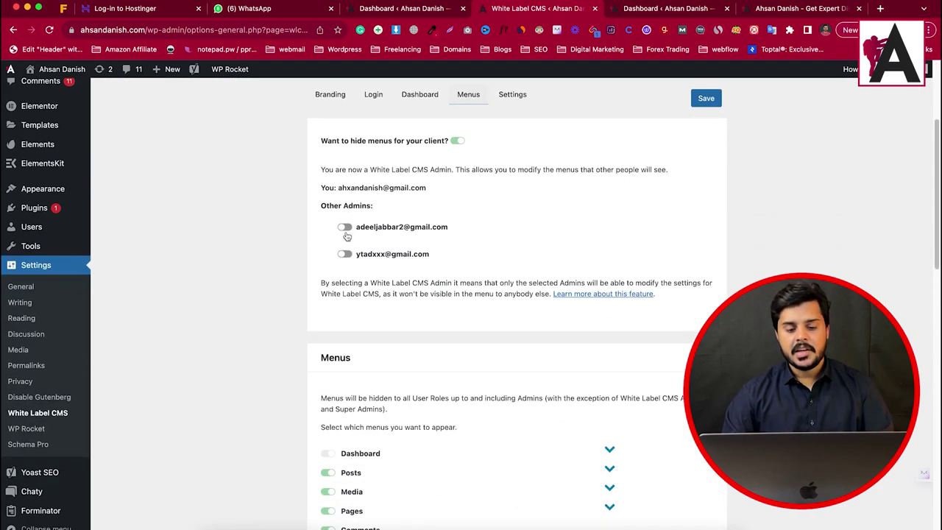
Step: Review which admin menus and Admin Bar Menus can be hidden, comparing them with the WP Rocket entry in the admin bar
{"action": "scroll", "coordinate": [352, 271], "scroll_direction": "down", "scroll_amount": 6}
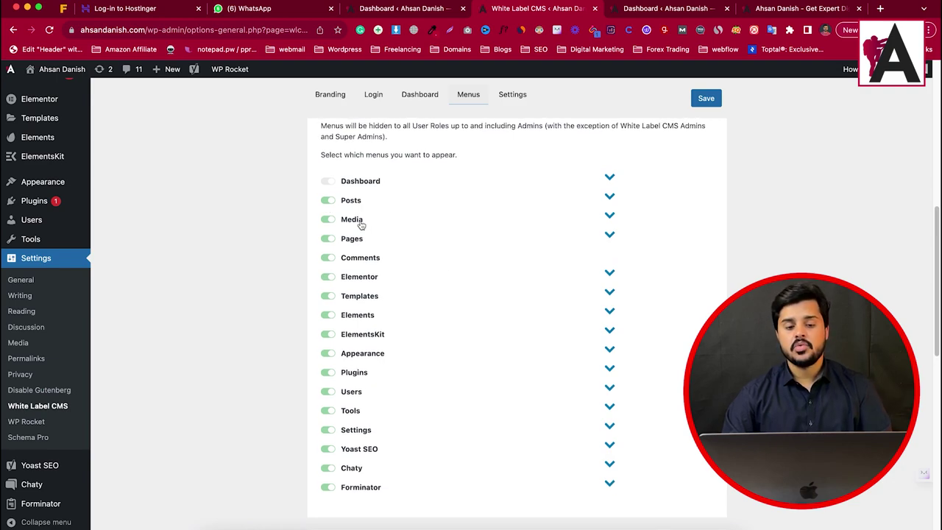
{"action": "scroll", "coordinate": [361, 225], "scroll_direction": "up", "scroll_amount": 2}
{"action": "scroll", "coordinate": [339, 283], "scroll_direction": "down", "scroll_amount": 1}
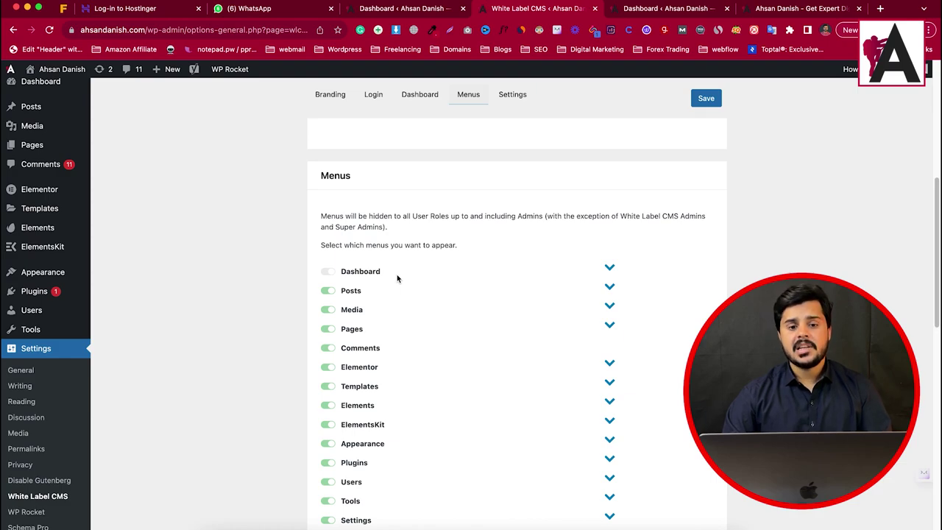
{"action": "scroll", "coordinate": [365, 313], "scroll_direction": "down", "scroll_amount": 5}
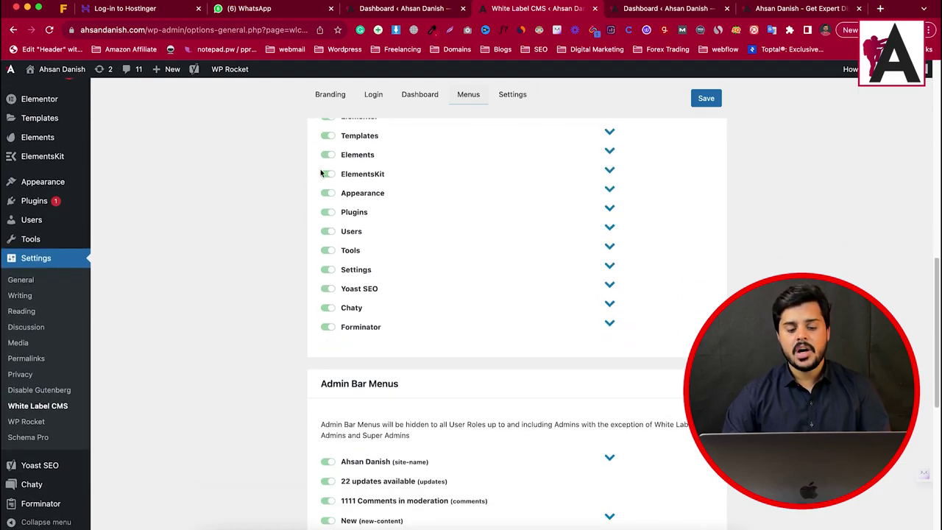
{"action": "scroll", "coordinate": [328, 243], "scroll_direction": "down", "scroll_amount": 3}
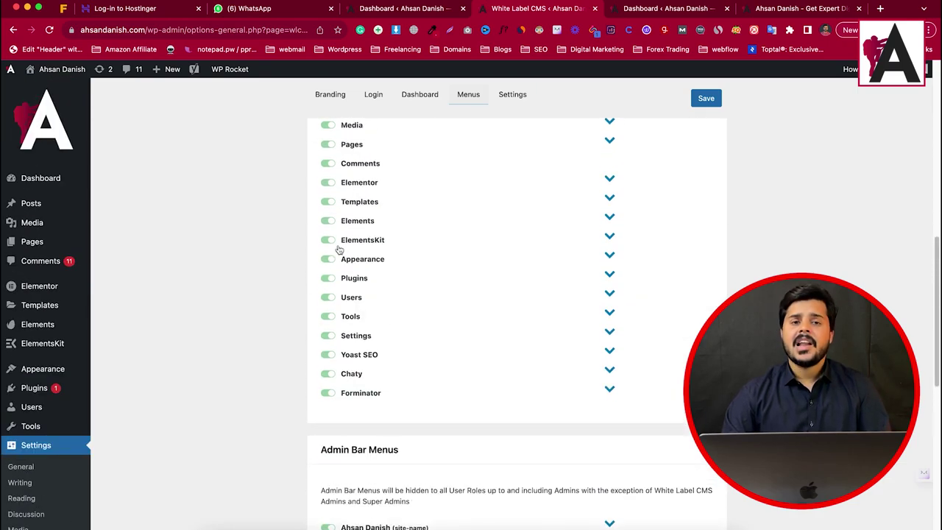
{"action": "scroll", "coordinate": [336, 248], "scroll_direction": "up", "scroll_amount": 5}
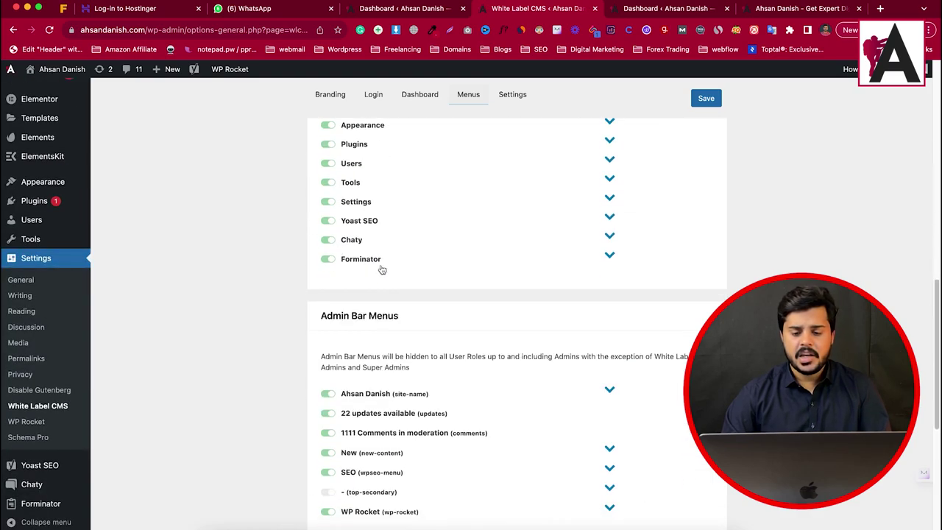
{"action": "scroll", "coordinate": [382, 270], "scroll_direction": "down", "scroll_amount": 3}
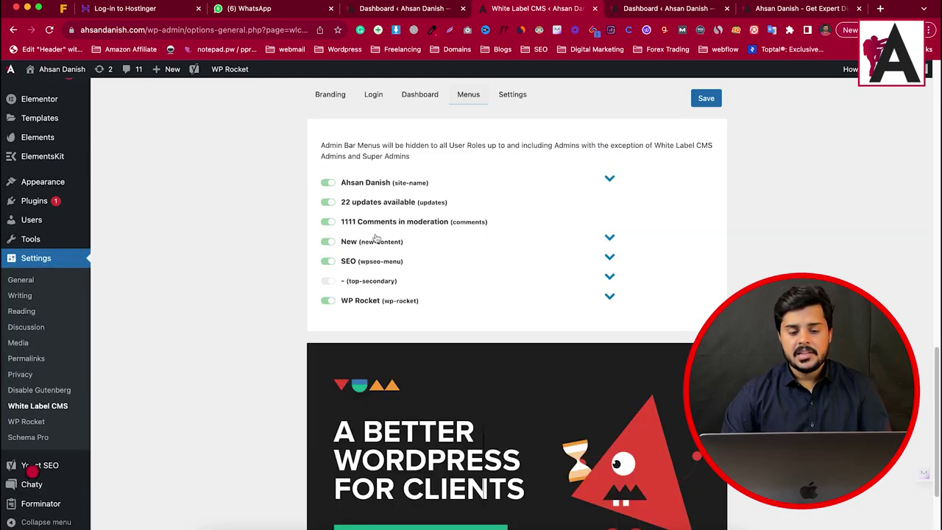
{"action": "scroll", "coordinate": [339, 209], "scroll_direction": "up", "scroll_amount": 2}
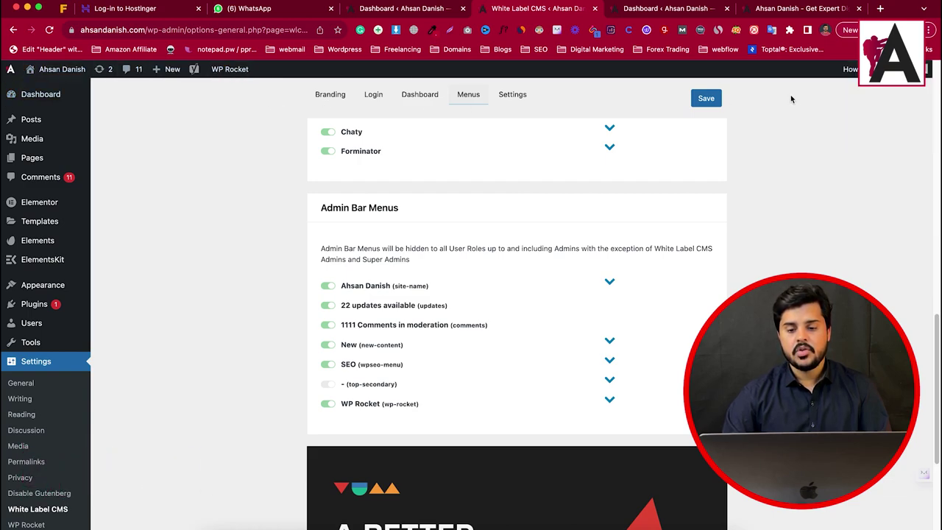
{"action": "mouse_move", "coordinate": [230, 70]}
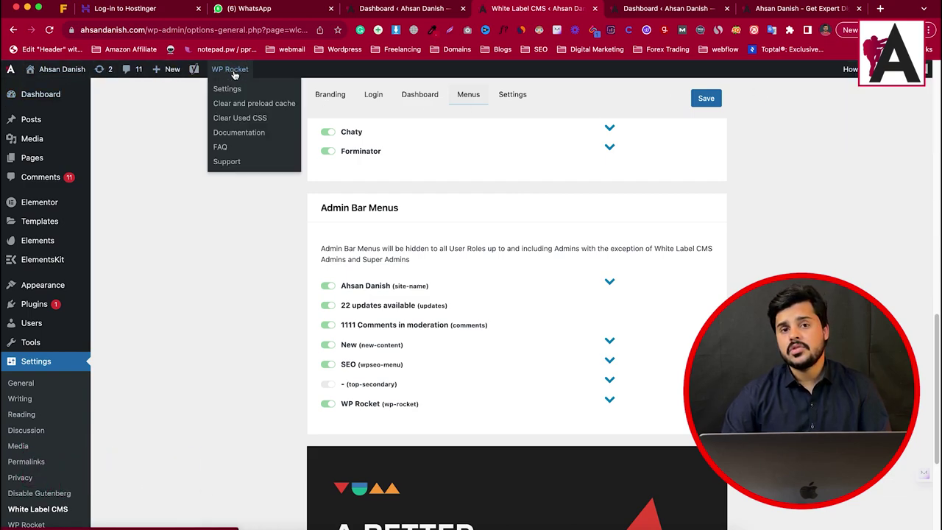
{"action": "scroll", "coordinate": [343, 370], "scroll_direction": "down", "scroll_amount": 3}
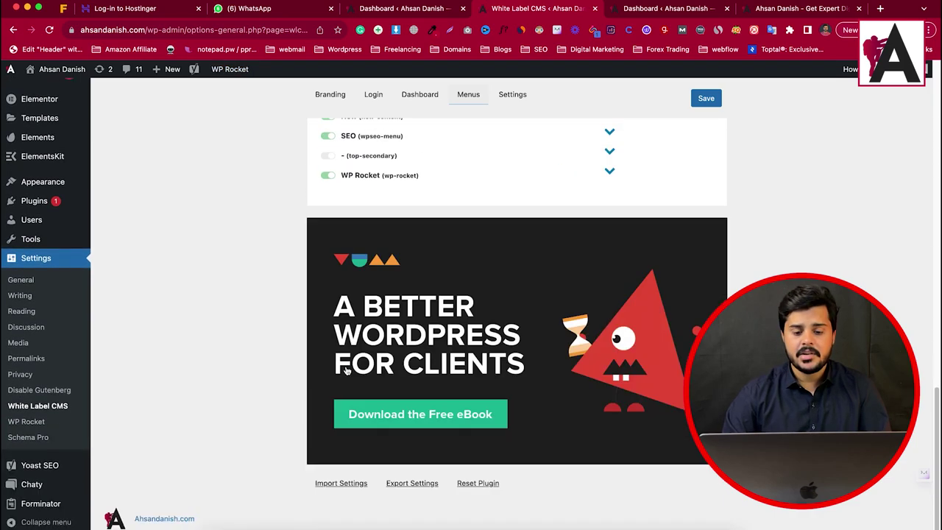
{"action": "scroll", "coordinate": [450, 300], "scroll_direction": "up", "scroll_amount": 15}
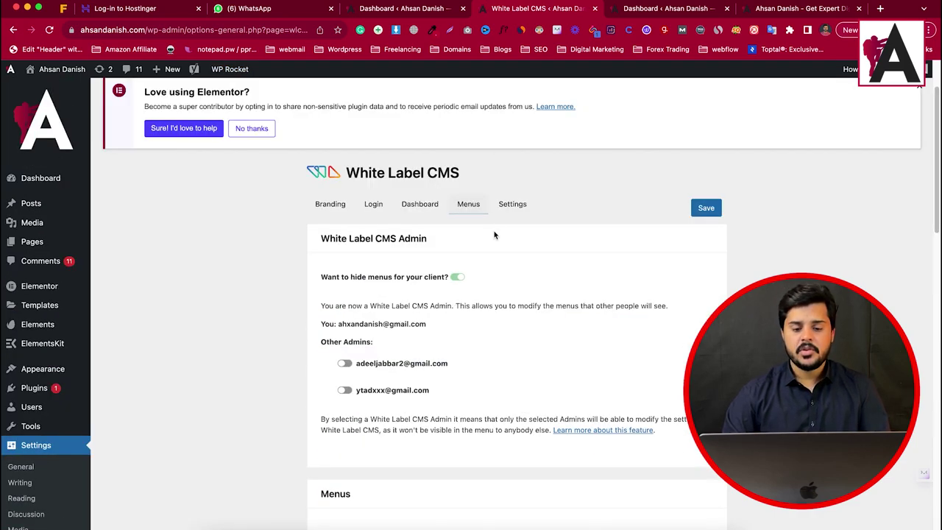
Step: Open the White Label CMS general settings and check the admin bar on the dashboard and the live homepage against the Hide Front-end Admin Bar option
{"action": "left_click", "coordinate": [512, 204]}
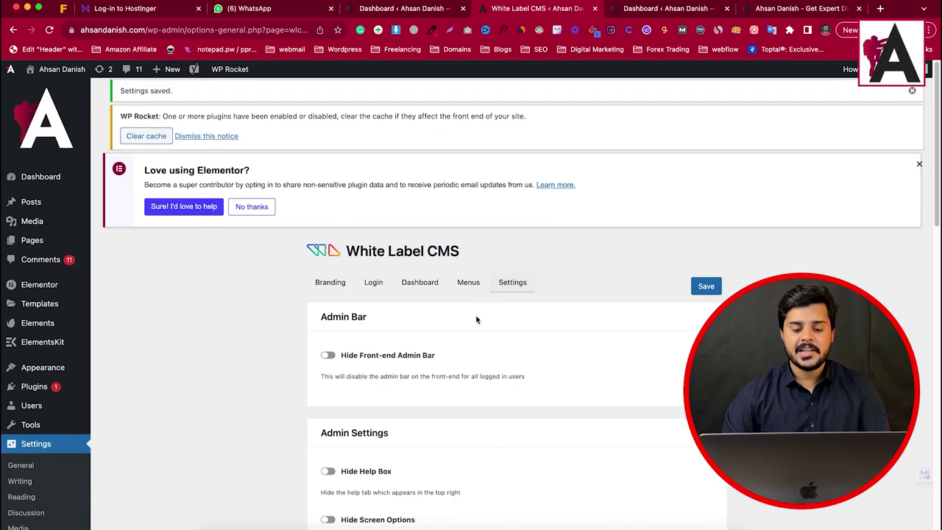
{"action": "scroll", "coordinate": [476, 319], "scroll_direction": "down", "scroll_amount": 3}
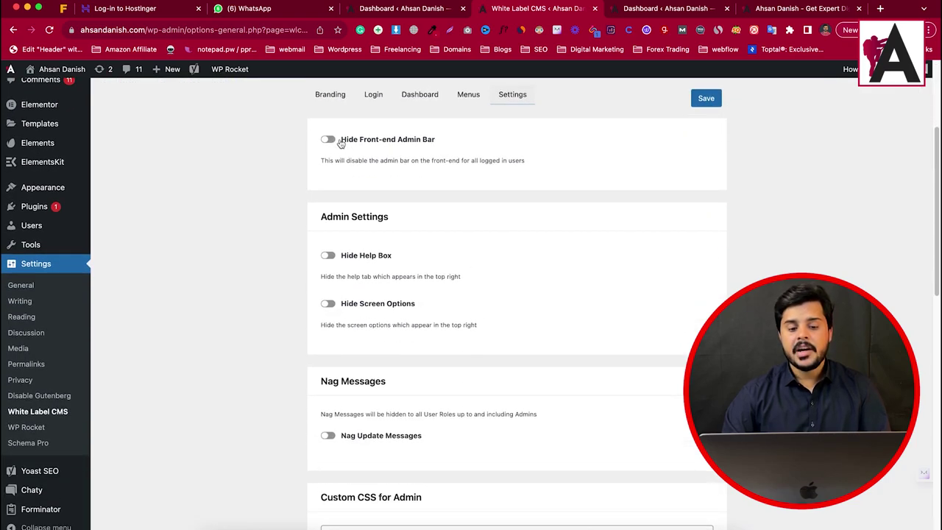
{"action": "left_click", "coordinate": [666, 10]}
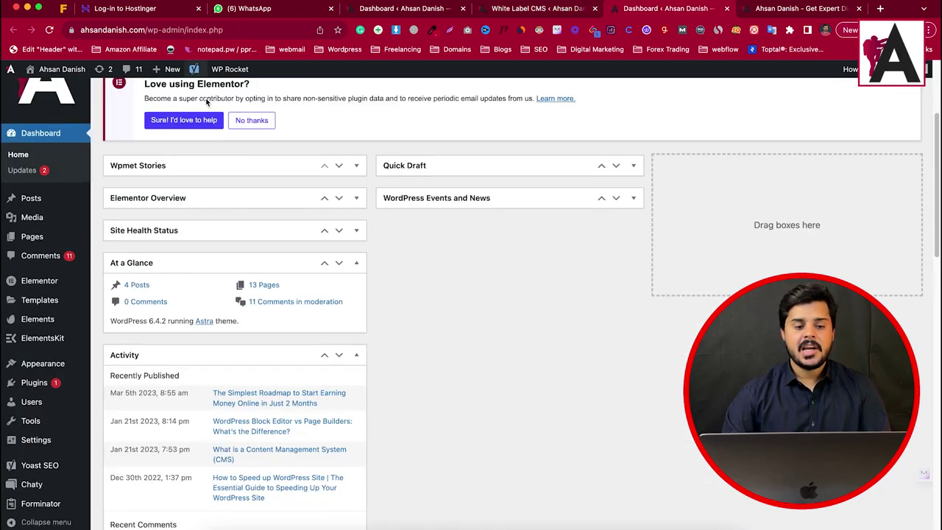
{"action": "left_click", "coordinate": [780, 10]}
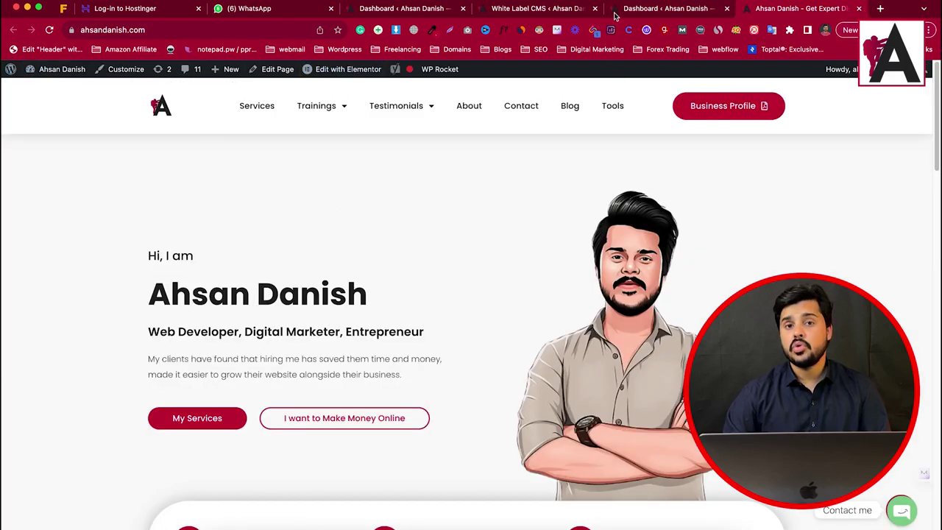
{"action": "left_click", "coordinate": [662, 10]}
{"action": "left_click", "coordinate": [563, 8]}
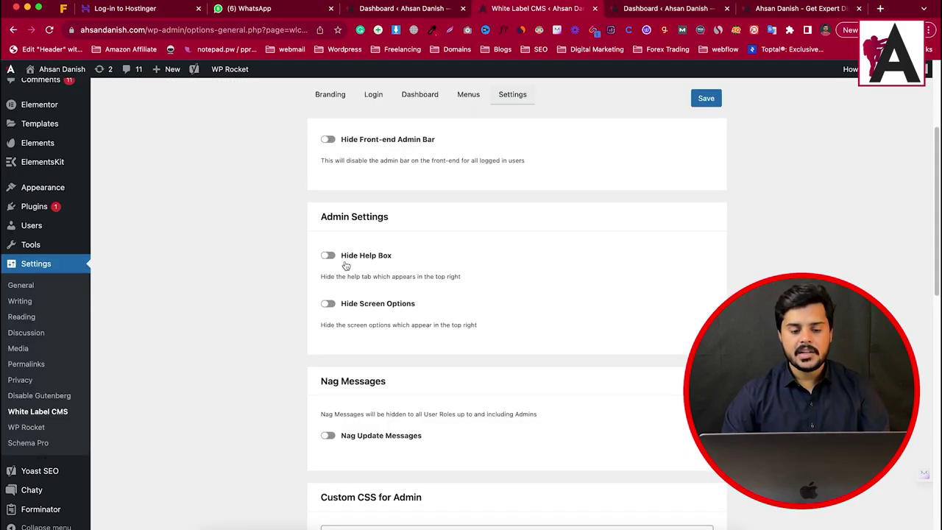
Step: Examine the remaining White Label CMS settings for Help Box, Screen Options, Nag Messages, Custom CSS for Admin and Custom Editor Stylesheet
{"action": "scroll", "coordinate": [333, 140], "scroll_direction": "down", "scroll_amount": 1}
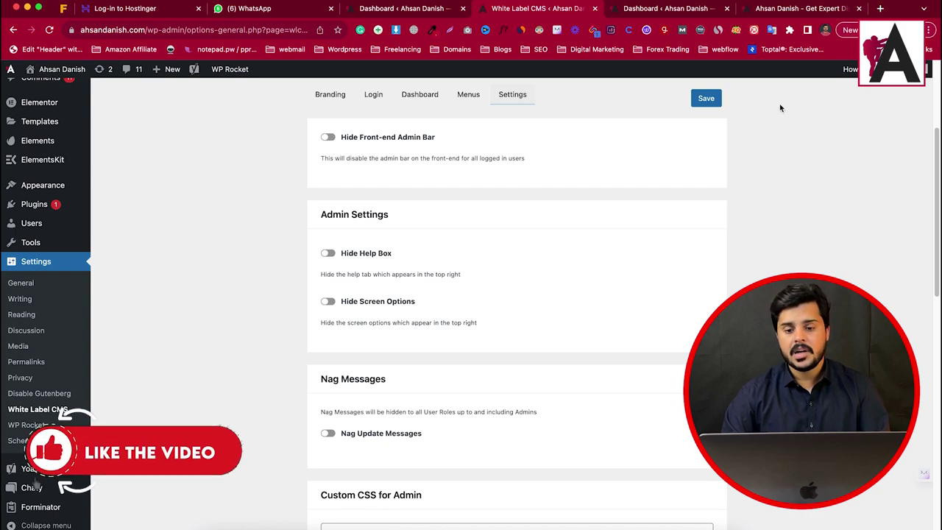
{"action": "scroll", "coordinate": [352, 151], "scroll_direction": "down", "scroll_amount": 1}
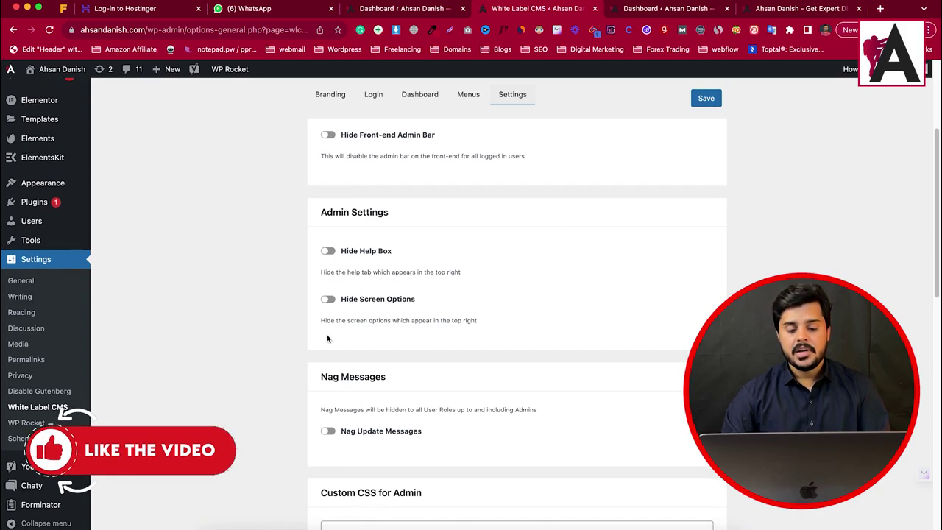
{"action": "scroll", "coordinate": [326, 332], "scroll_direction": "down", "scroll_amount": 5}
{"action": "scroll", "coordinate": [358, 311], "scroll_direction": "down", "scroll_amount": 10}
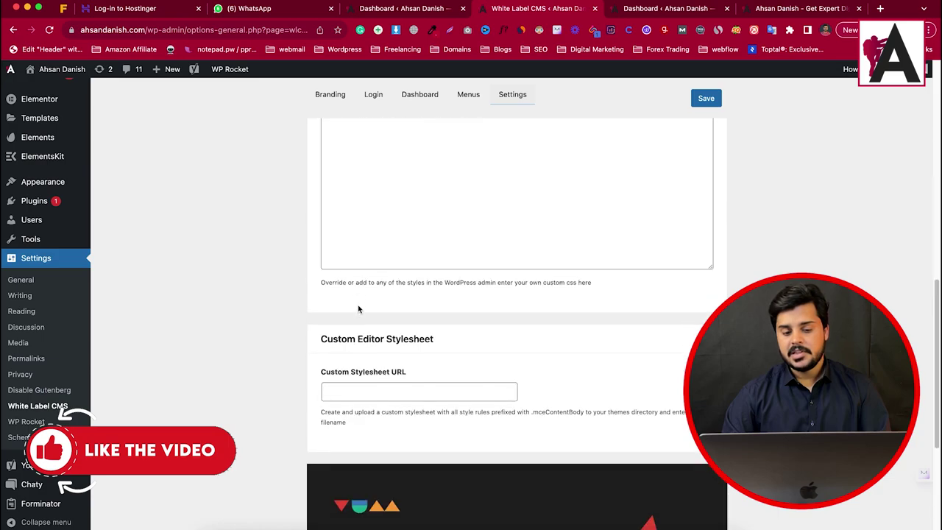
{"action": "scroll", "coordinate": [418, 317], "scroll_direction": "up", "scroll_amount": 8}
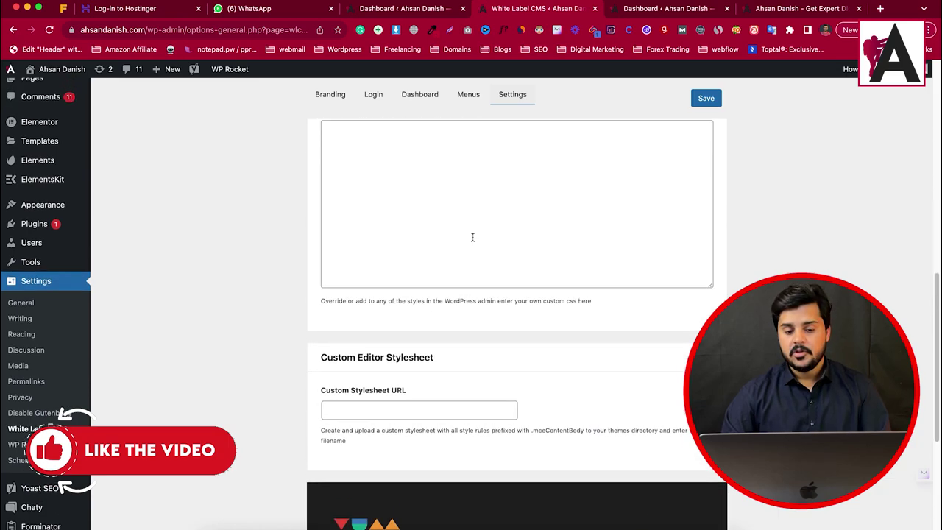
{"action": "scroll", "coordinate": [416, 368], "scroll_direction": "down", "scroll_amount": 10}
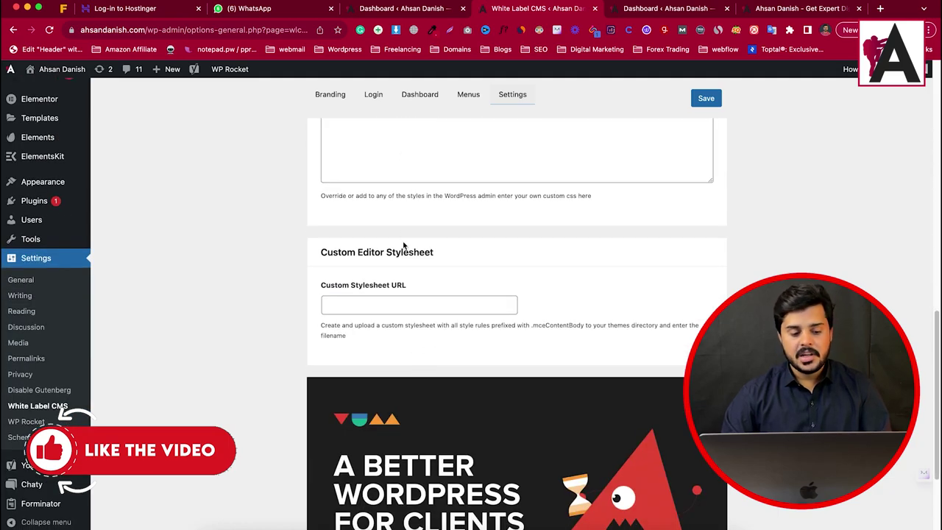
{"action": "scroll", "coordinate": [412, 257], "scroll_direction": "down", "scroll_amount": 5}
{"action": "scroll", "coordinate": [421, 278], "scroll_direction": "up", "scroll_amount": 15}
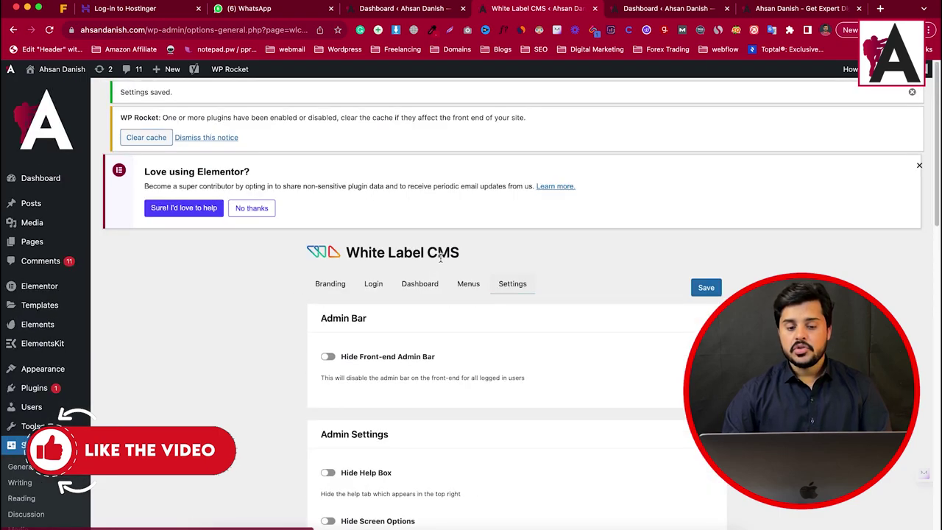